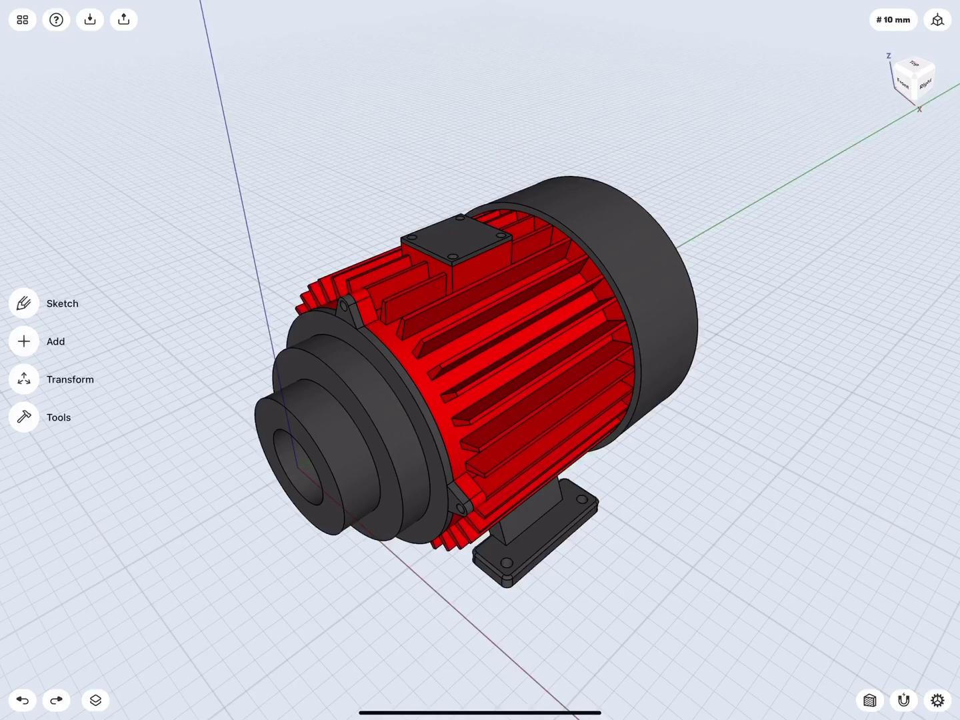
# Step: Create a new folder in the Items list and rename it 'Main shaft'
pyautogui.click(95, 699)
pyautogui.click(73, 659)
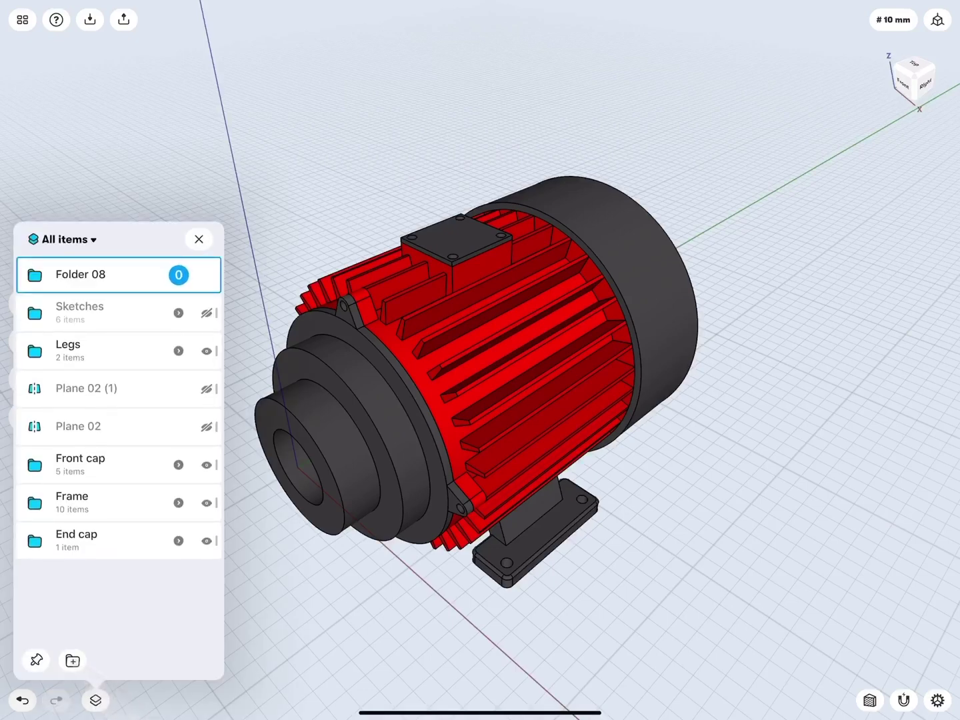
pyautogui.moveTo(115, 277); pyautogui.dragTo(53, 272)
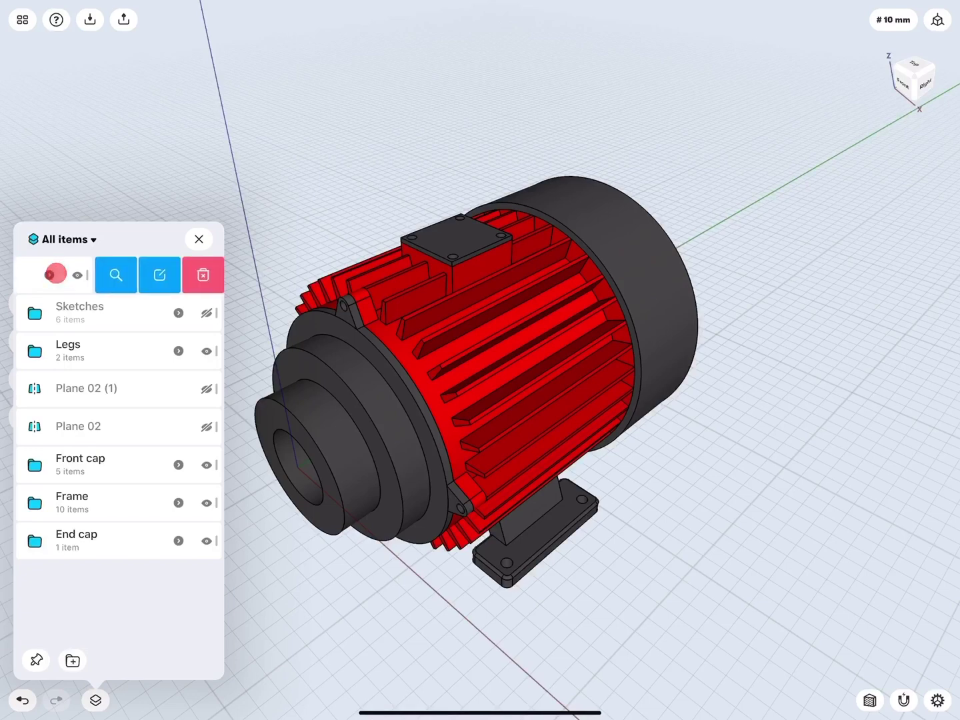
pyautogui.click(160, 272)
pyautogui.write('M')
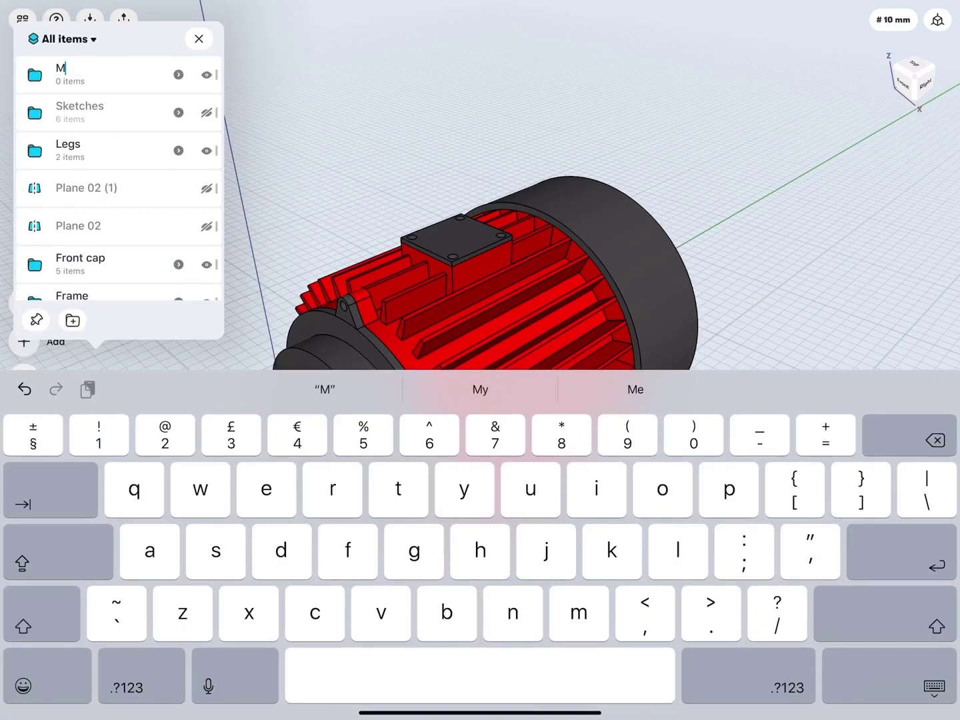
pyautogui.write('ain sha')
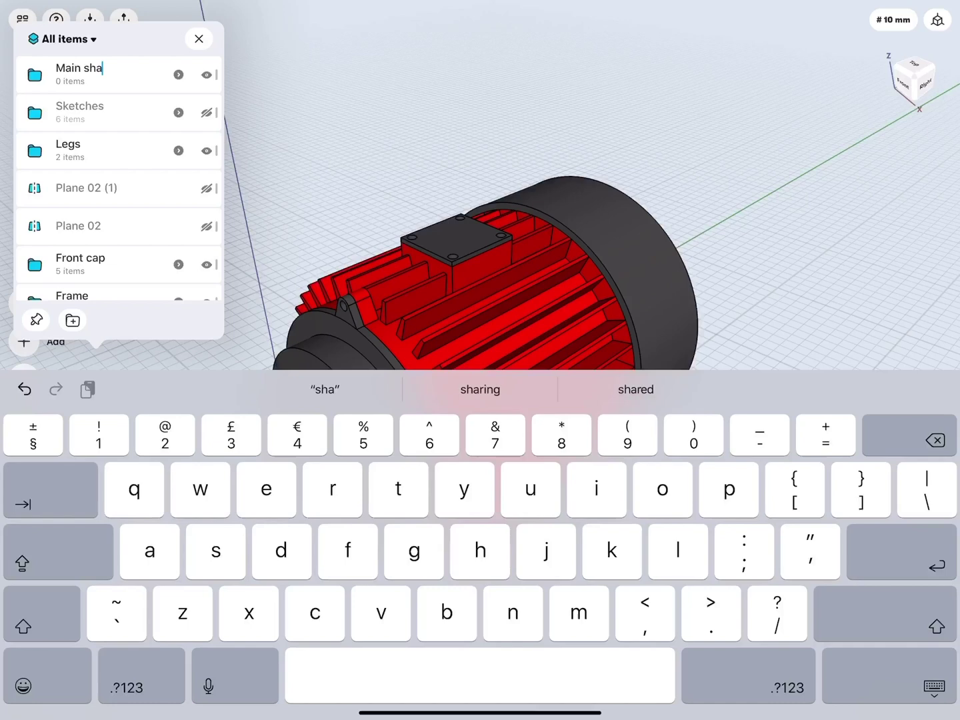
pyautogui.write('ft')
pyautogui.press('Return')
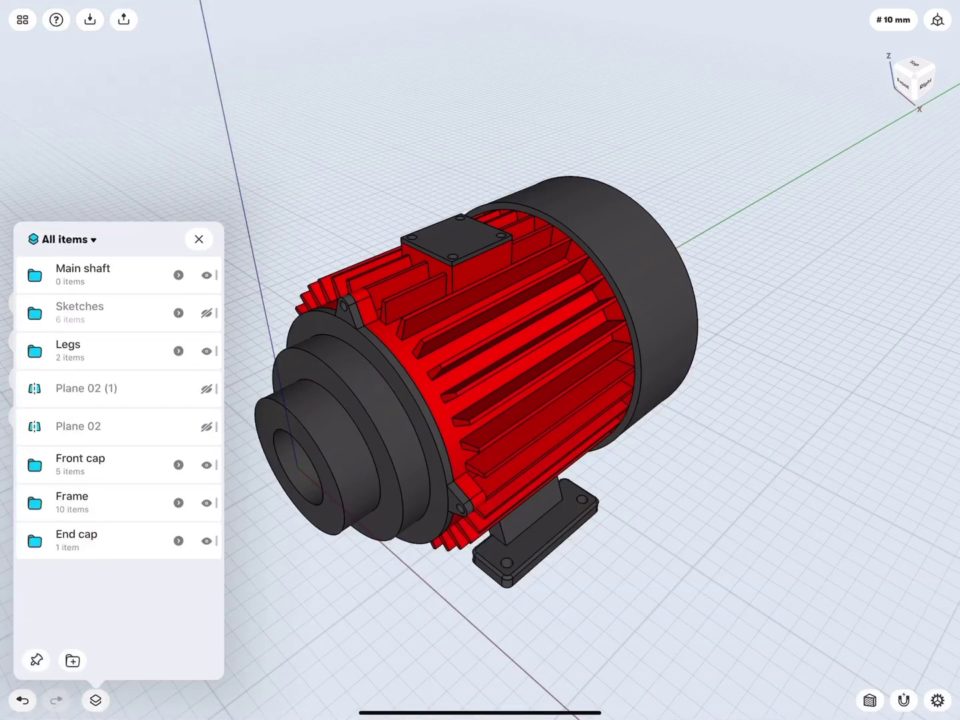
pyautogui.click(175, 274)
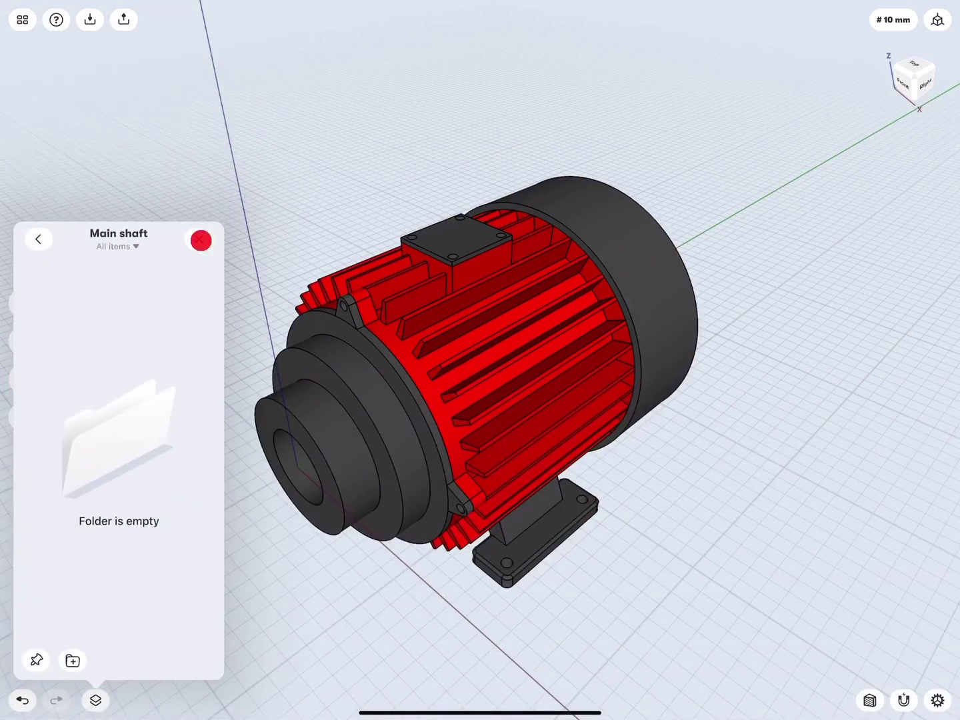
pyautogui.click(200, 240)
pyautogui.moveTo(287, 320)
pyautogui.mouseDown(button='middle')
pyautogui.moveTo(258, 283)
pyautogui.moveTo(294, 322)
pyautogui.moveTo(265, 350)
pyautogui.mouseUp(button='middle')
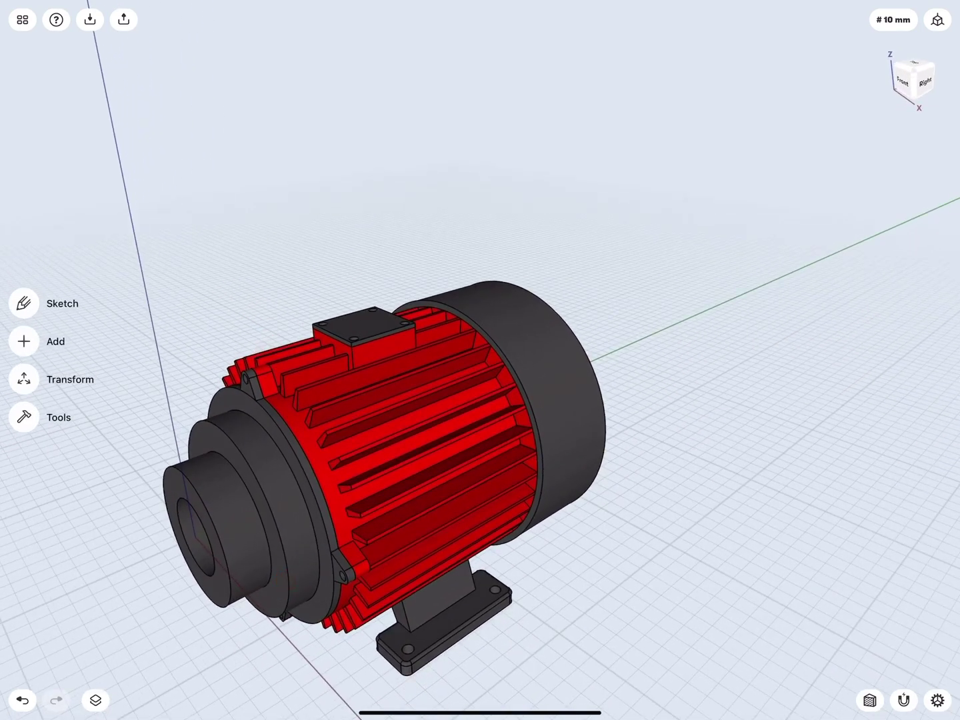
pyautogui.moveTo(310, 548); pyautogui.dragTo(448, 509, button='middle')
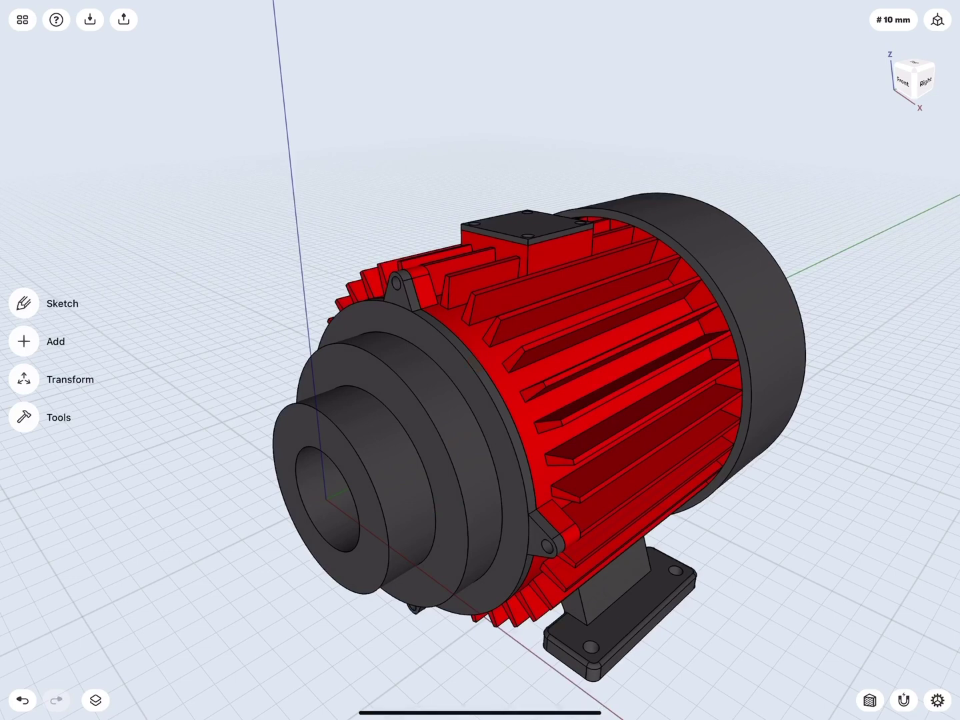
pyautogui.click(298, 458)
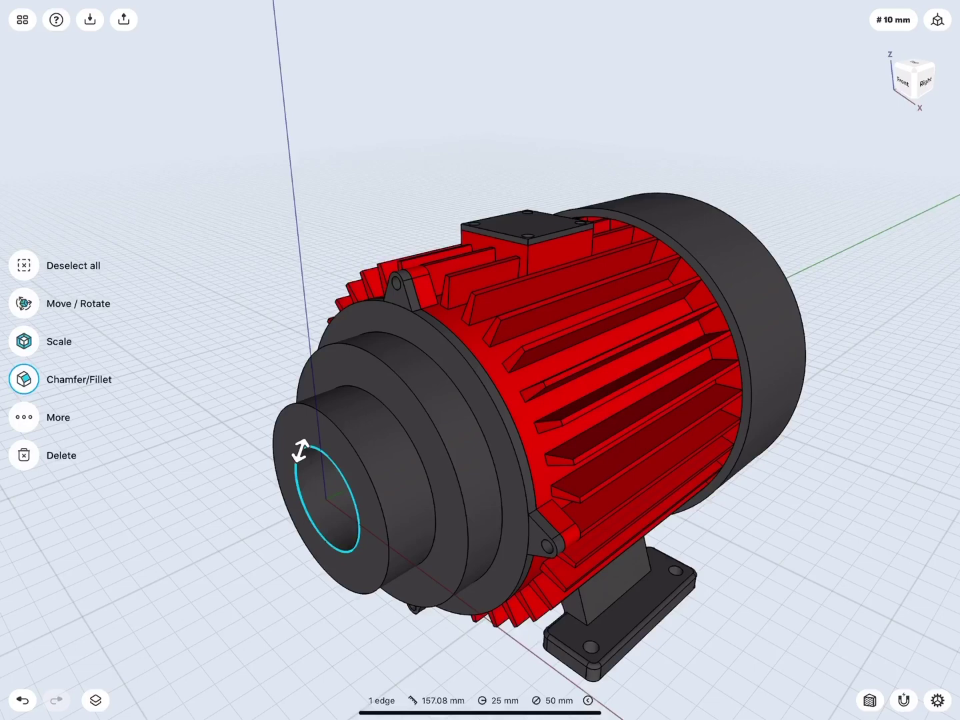
pyautogui.click(901, 618)
pyautogui.click(925, 81)
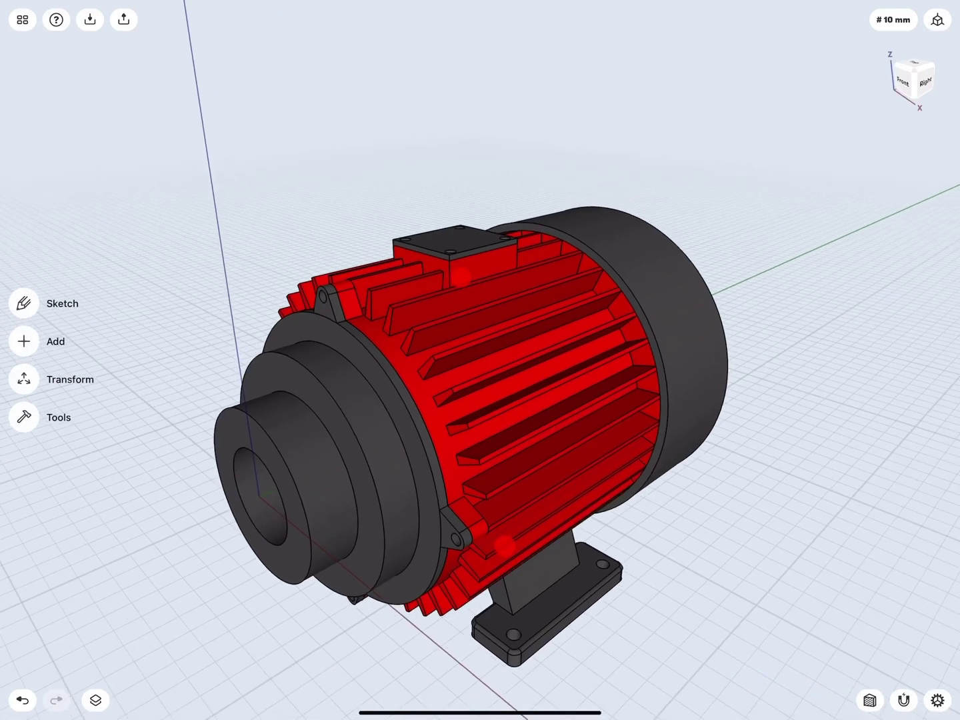
# Step: Switch to the Right view and frame the empty grid behind the motor's rear end cap
pyautogui.click(918, 78)
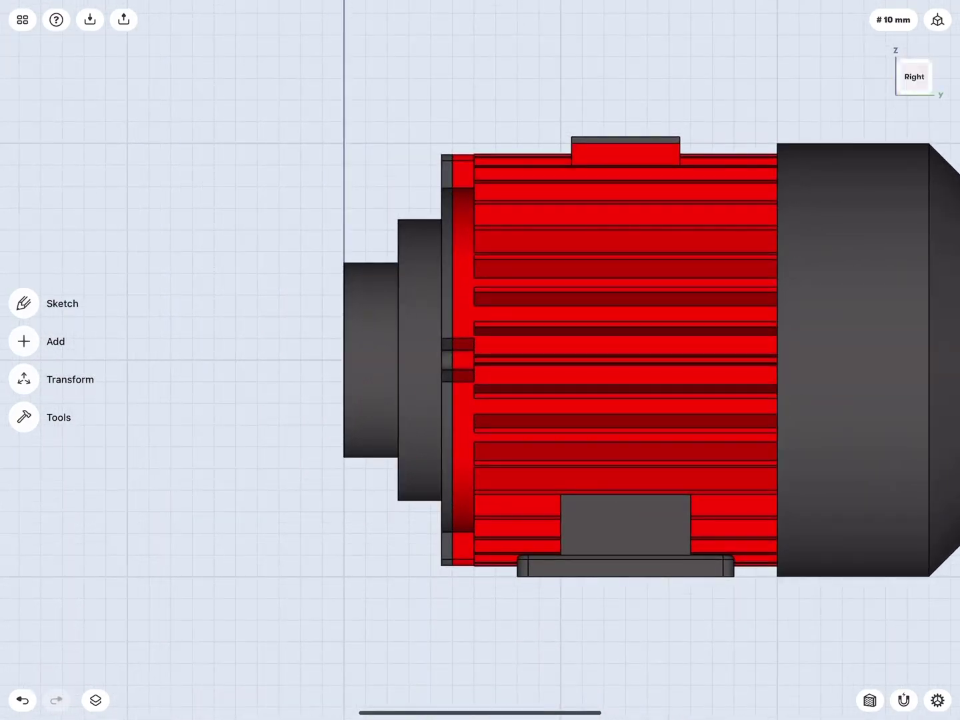
pyautogui.moveTo(638, 380); pyautogui.dragTo(163, 398)
pyautogui.scroll(5, 383, 389)
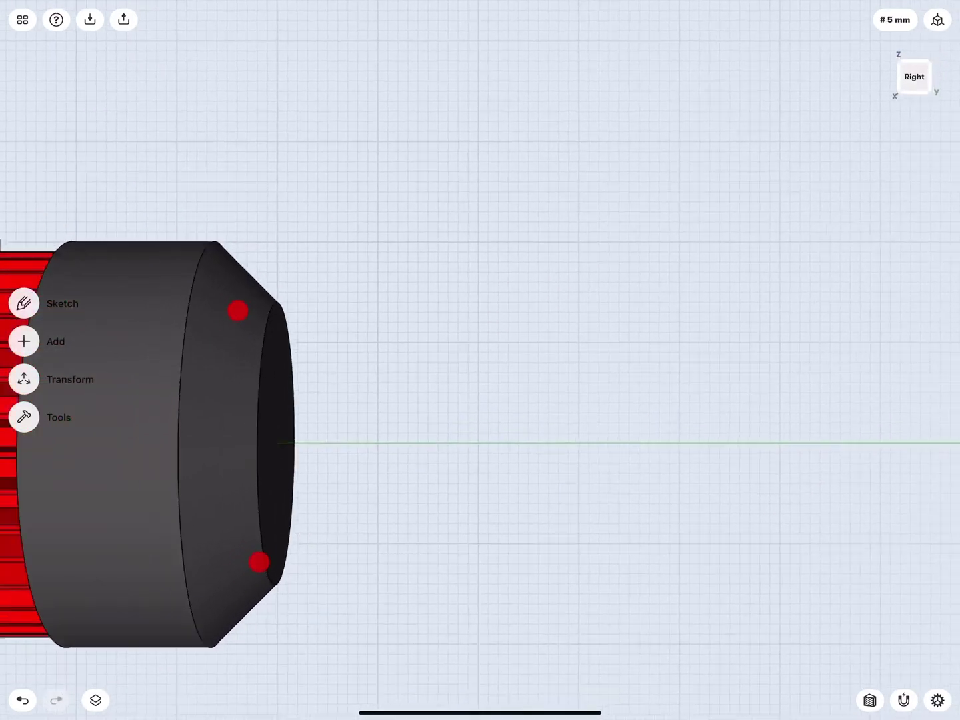
pyautogui.moveTo(248, 436); pyautogui.dragTo(107, 436)
pyautogui.scroll(2, 334, 461)
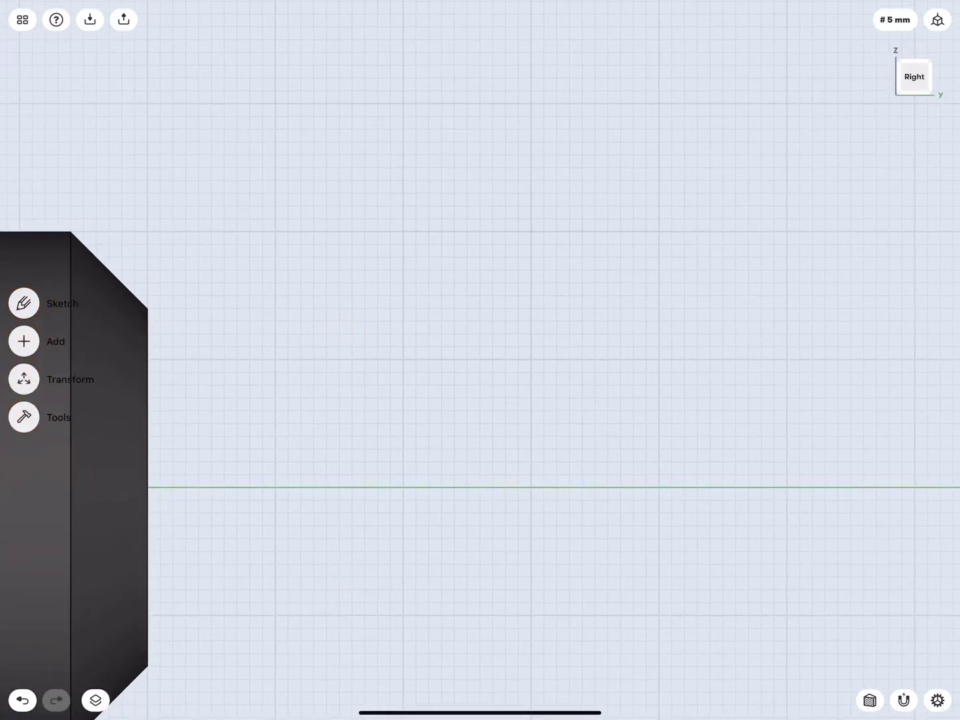
pyautogui.moveTo(291, 379); pyautogui.dragTo(167, 440)
pyautogui.scroll(-2, 220, 507)
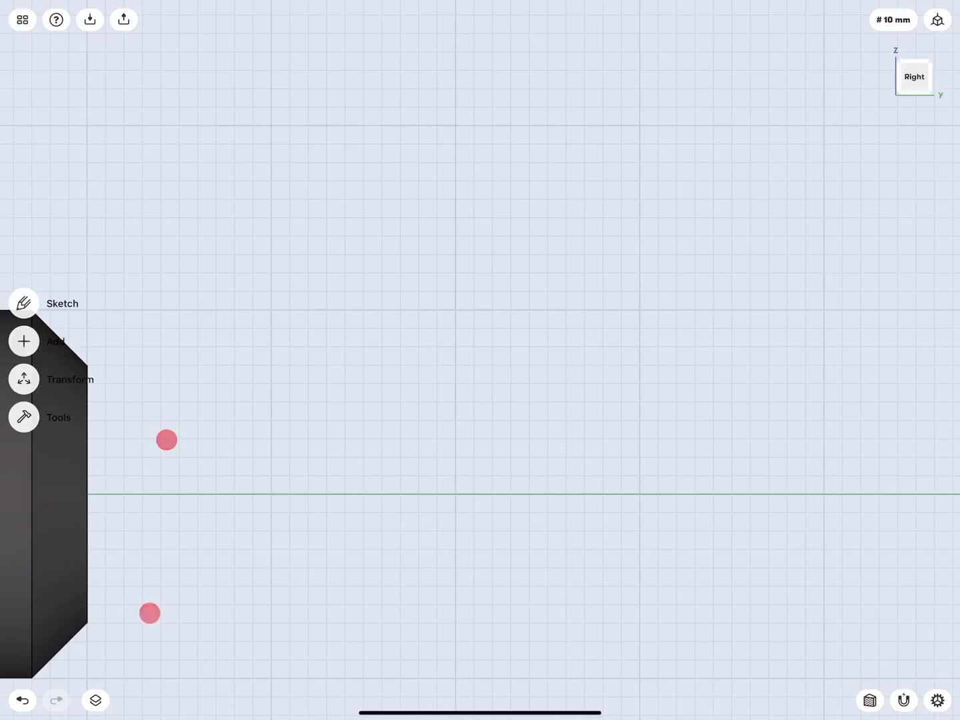
# Step: Draw a 300 mm baseline along the axis behind the motor
pyautogui.moveTo(270, 494); pyautogui.dragTo(768, 494)
pyautogui.click(519, 532)
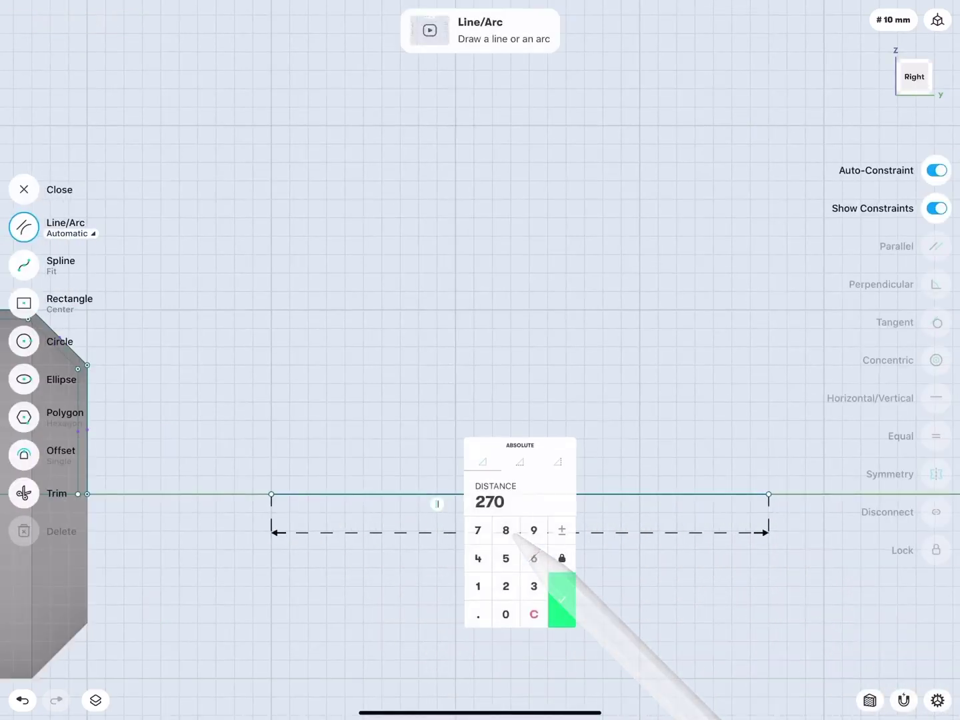
pyautogui.click(533, 586)
pyautogui.click(505, 614)
pyautogui.click(505, 614)
pyautogui.click(562, 599)
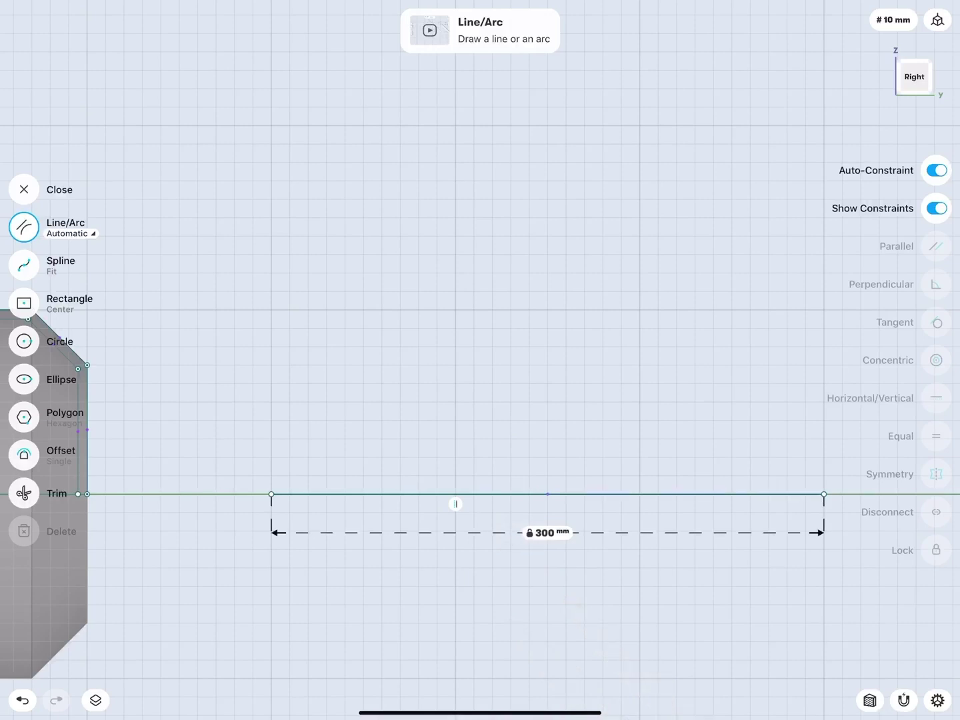
pyautogui.scroll(2, 227, 487)
pyautogui.moveTo(242, 509); pyautogui.dragTo(289, 522)
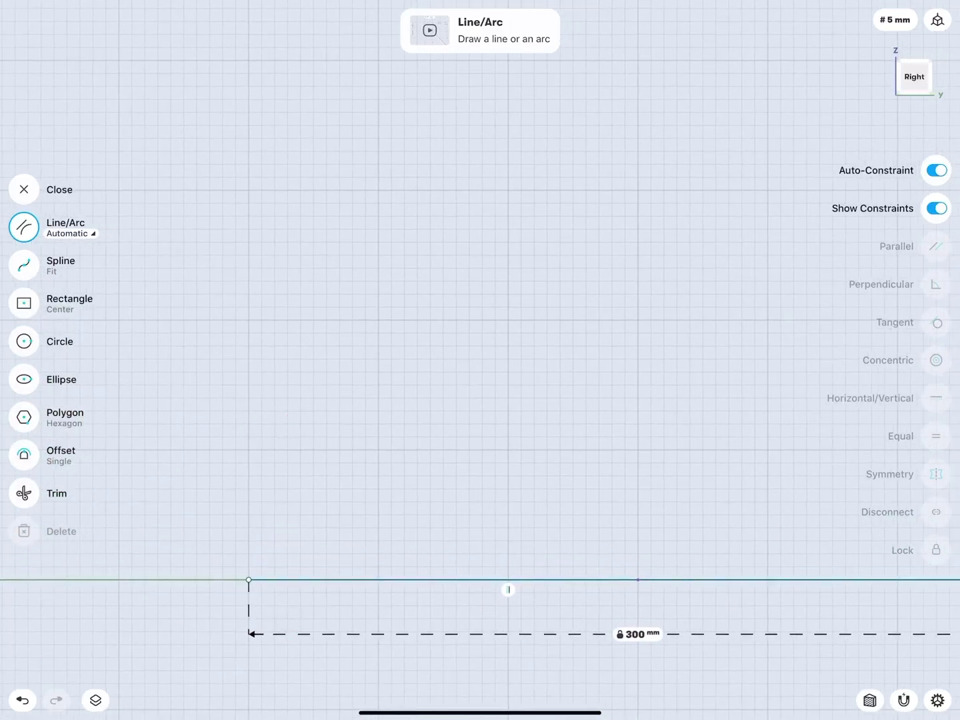
# Step: Draw a 25 mm vertical line up from the baseline's start
pyautogui.moveTo(248, 579); pyautogui.dragTo(249, 514)
pyautogui.click(285, 546)
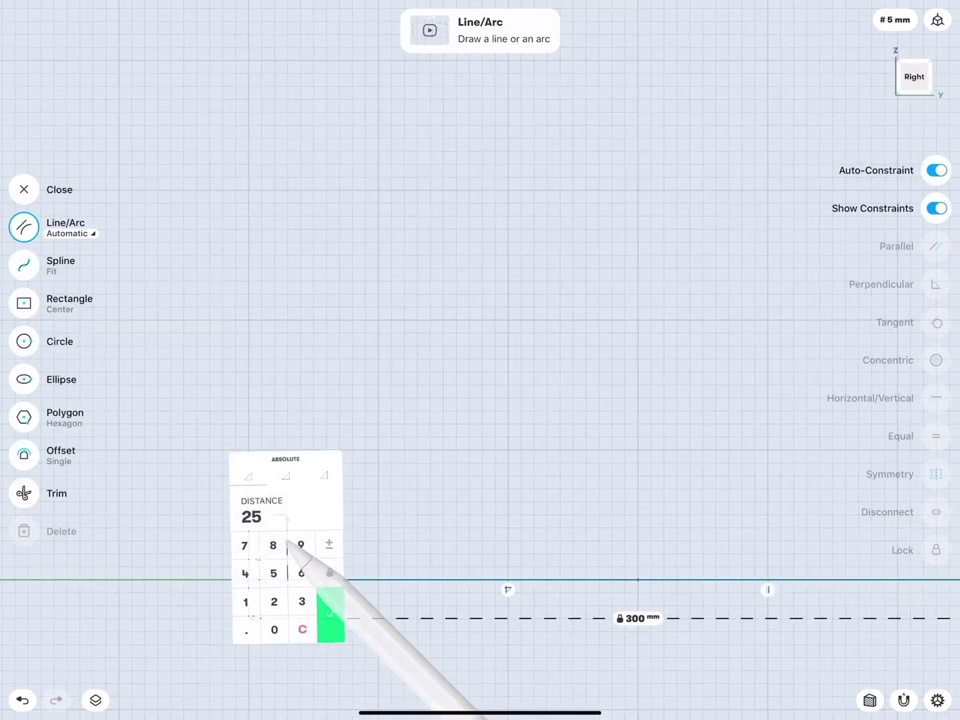
pyautogui.click(329, 614)
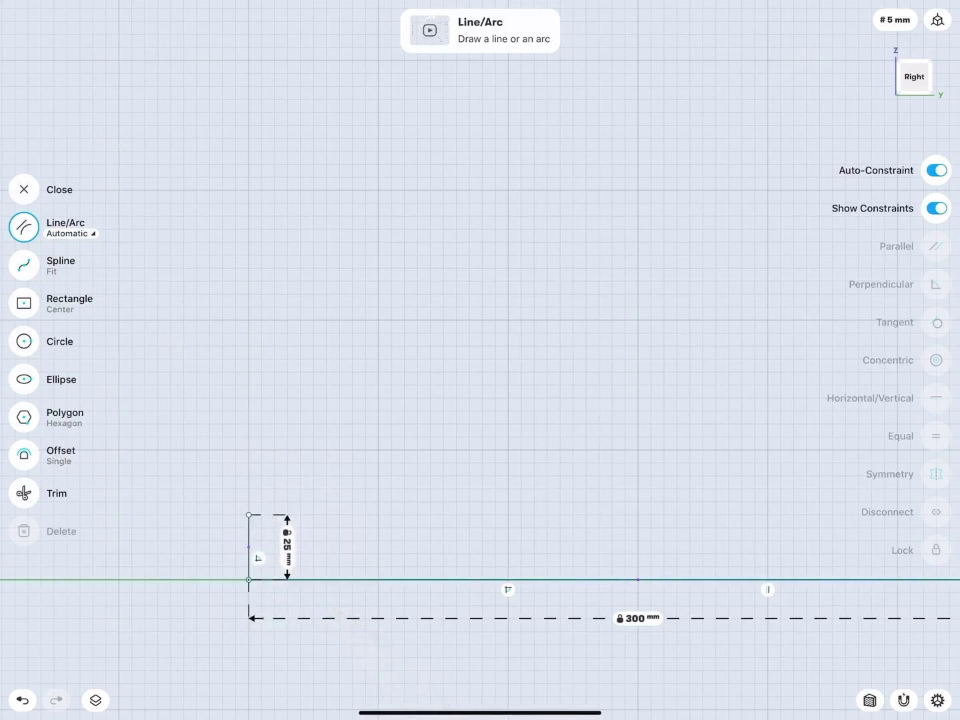
# Step: Add a 75 mm top line with its dimension above the sketch, plus a riser at its end
pyautogui.moveTo(249, 514); pyautogui.dragTo(391, 514)
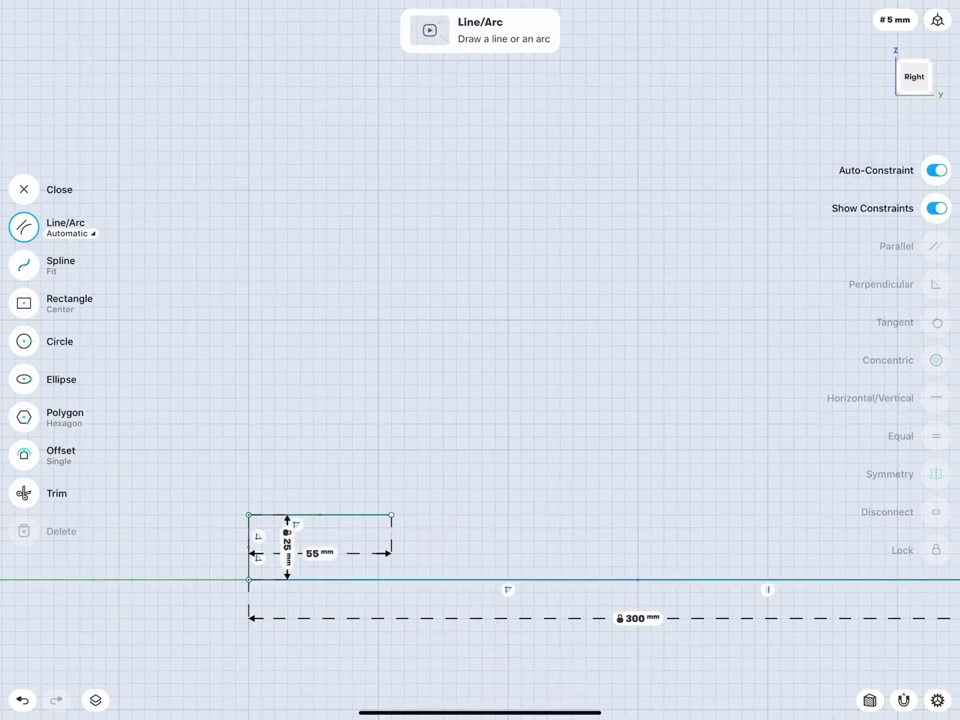
pyautogui.moveTo(320, 552); pyautogui.dragTo(320, 458)
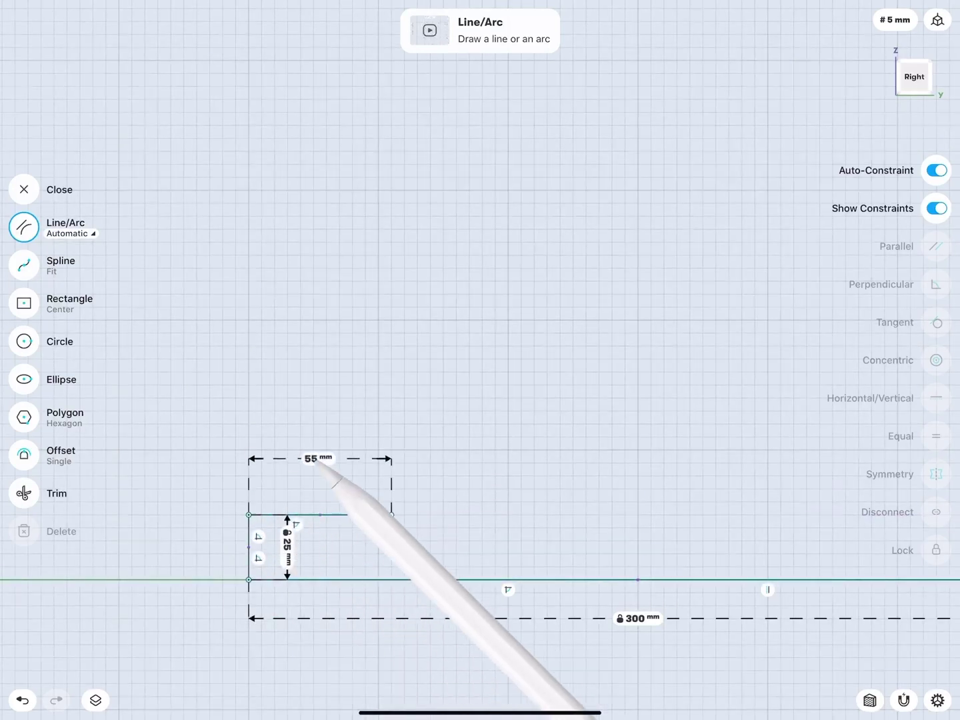
pyautogui.click(320, 457)
pyautogui.click(278, 455)
pyautogui.click(306, 481)
pyautogui.click(362, 524)
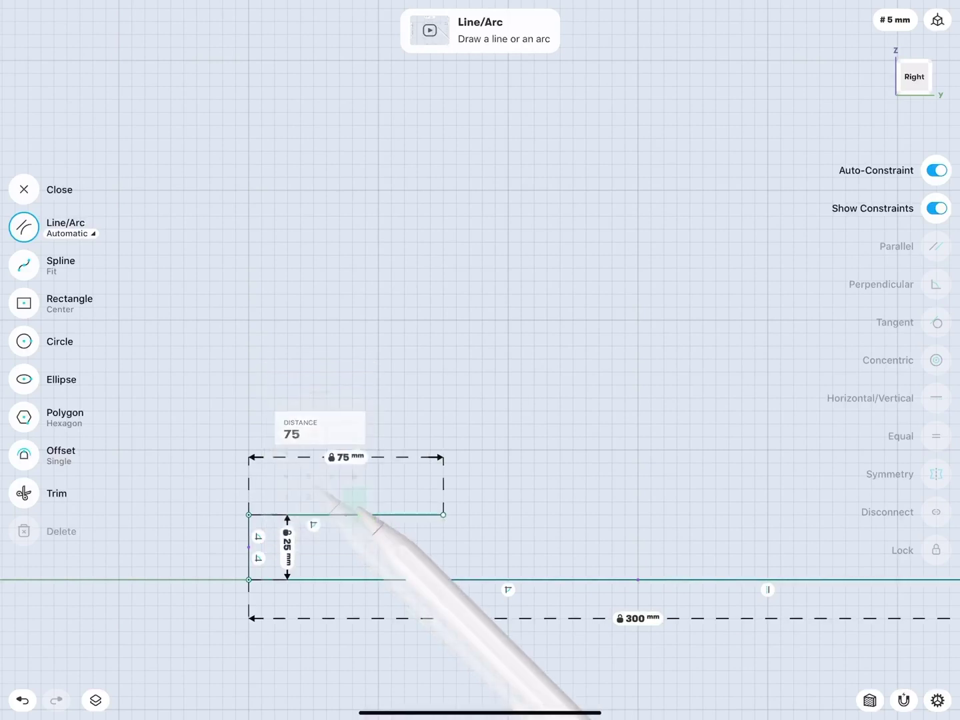
pyautogui.moveTo(344, 458); pyautogui.dragTo(343, 361)
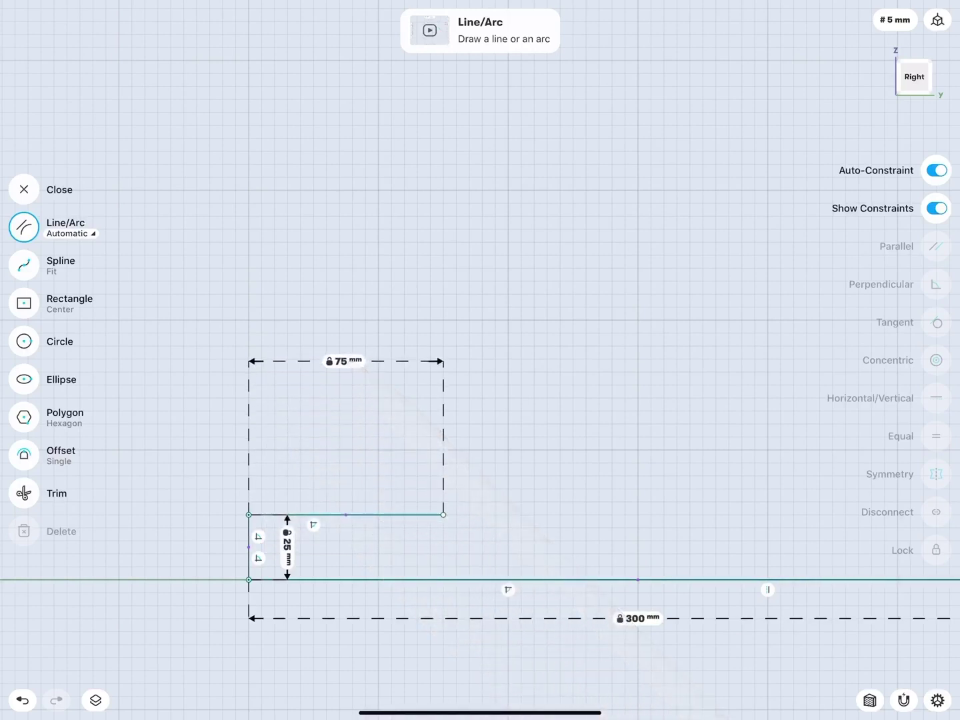
pyautogui.moveTo(443, 514)
pyautogui.mouseDown()
pyautogui.moveTo(443, 450)
pyautogui.moveTo(440, 483)
pyautogui.moveTo(392, 466)
pyautogui.moveTo(572, 437)
pyautogui.moveTo(728, 449)
pyautogui.mouseUp()
# Step: Set the riser to 25 mm and the next top line to 150 mm, dimension placed above
pyautogui.click(481, 482)
pyautogui.click(523, 548)
pyautogui.click(585, 489)
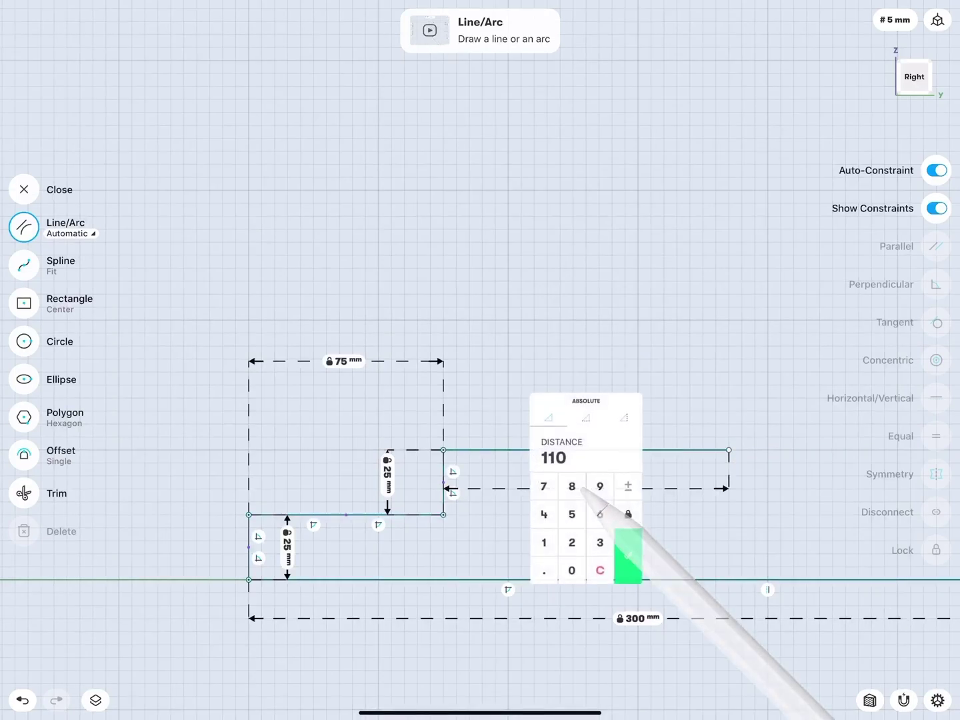
pyautogui.click(544, 542)
pyautogui.click(572, 514)
pyautogui.click(572, 570)
pyautogui.click(627, 555)
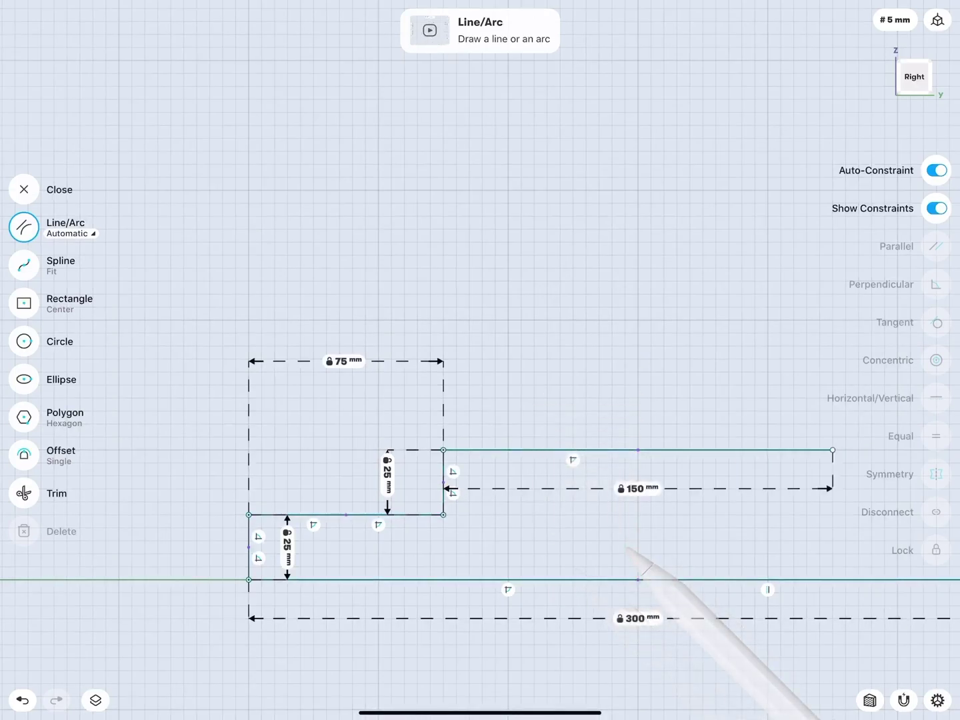
pyautogui.moveTo(632, 488)
pyautogui.mouseDown()
pyautogui.moveTo(641, 421)
pyautogui.moveTo(623, 365)
pyautogui.mouseUp()
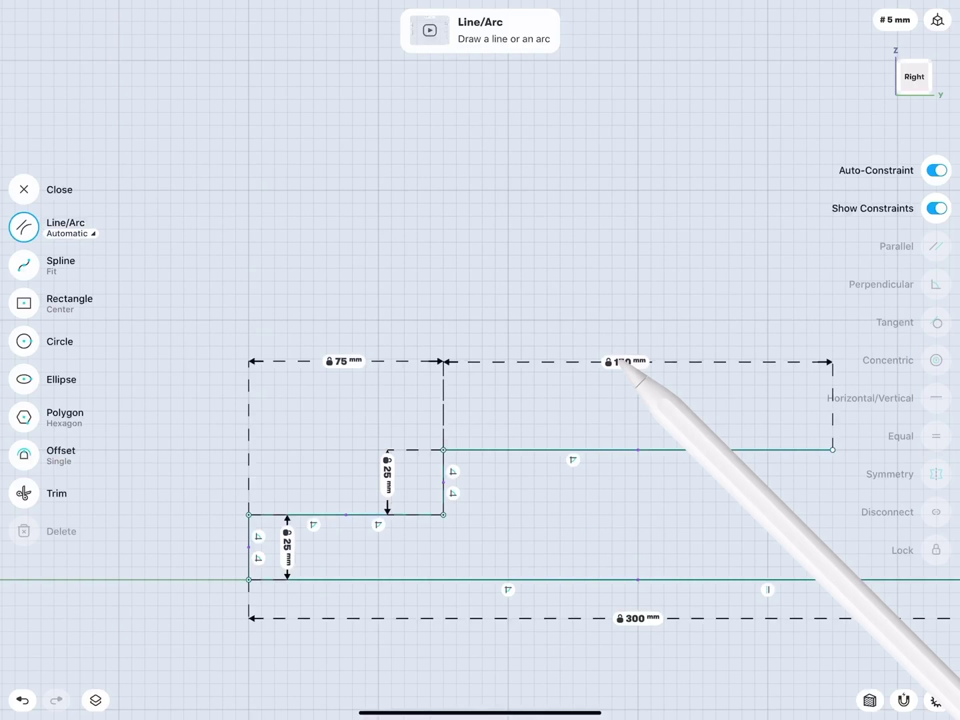
pyautogui.moveTo(415, 411); pyautogui.dragTo(122, 412)
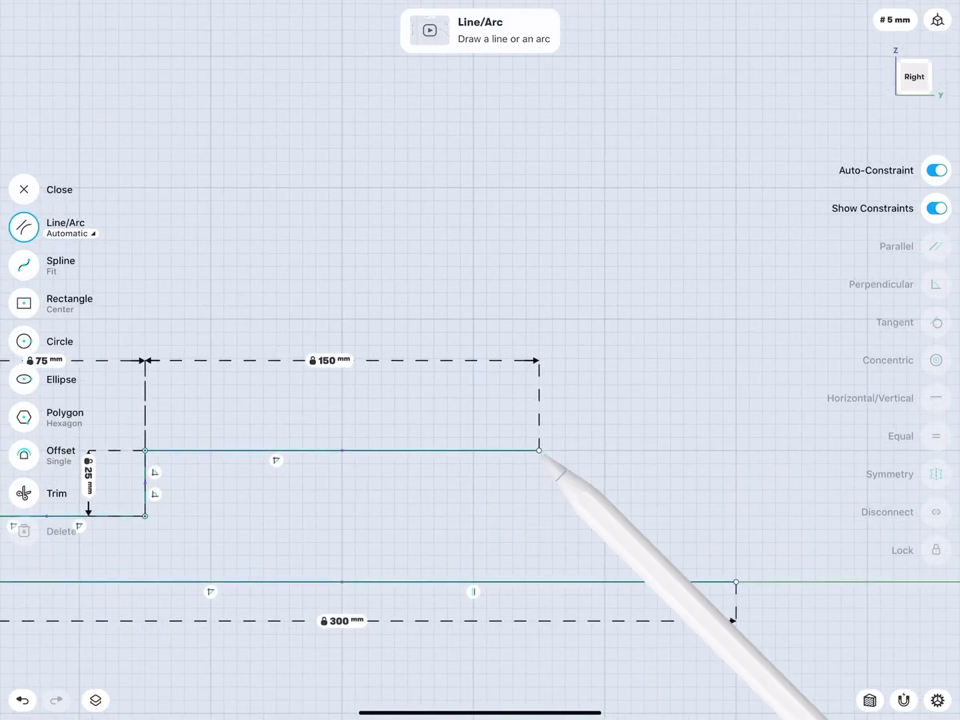
# Step: Draw a 25 mm vertical drop down from the end of the 150 mm line
pyautogui.moveTo(539, 450); pyautogui.dragTo(538, 503)
pyautogui.click(500, 476)
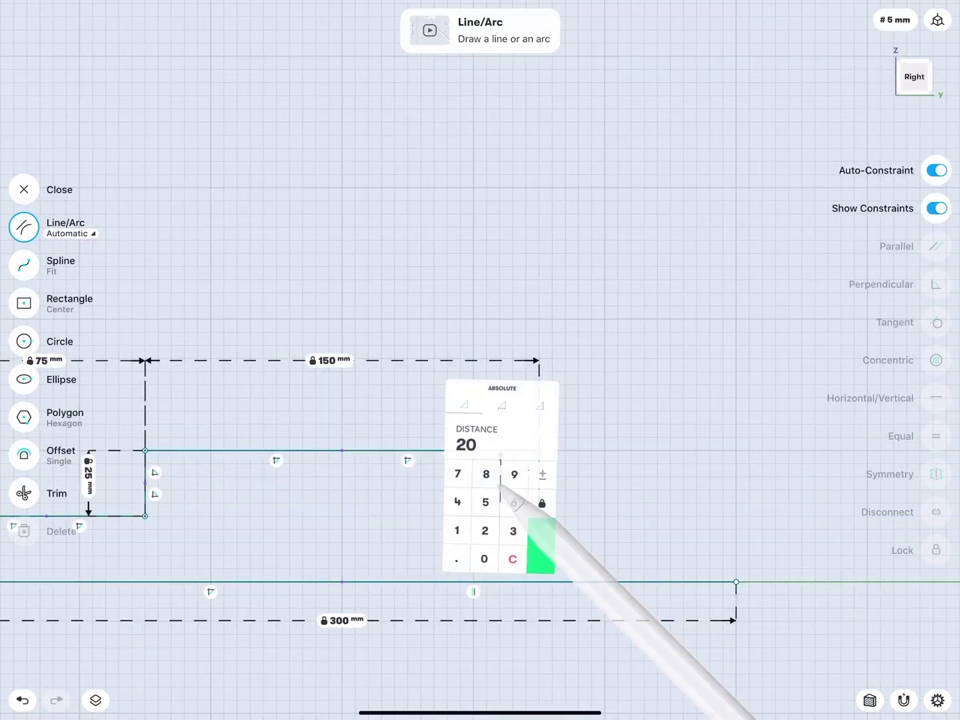
pyautogui.write('25')
pyautogui.click(541, 537)
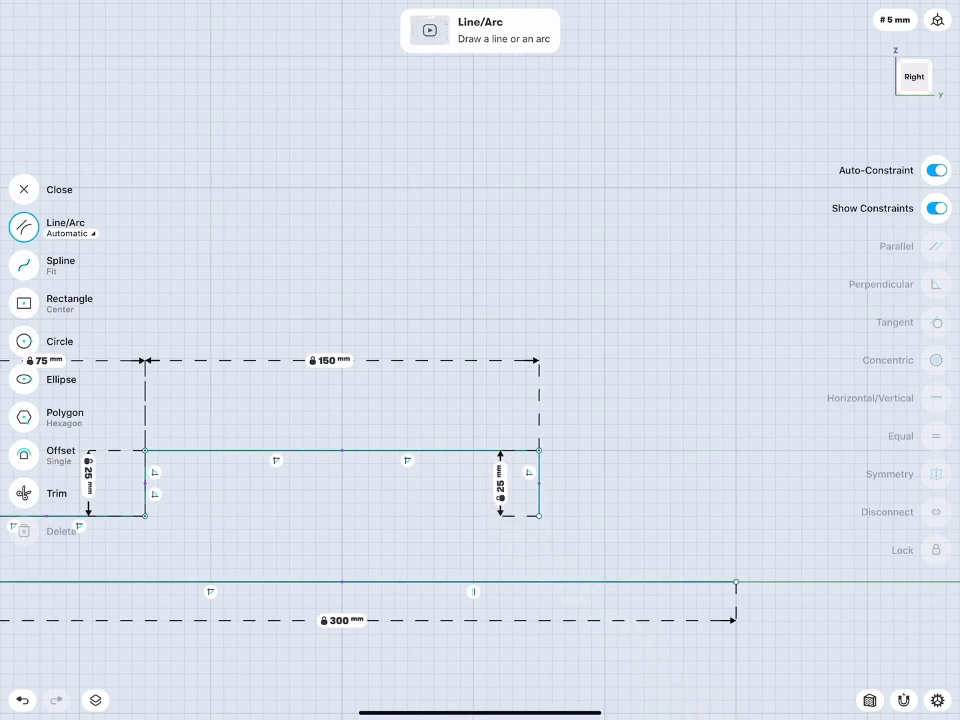
pyautogui.moveTo(499, 481); pyautogui.dragTo(471, 481)
# Step: Add a 75 mm horizontal end step and a 25 mm line down to the baseline
pyautogui.moveTo(539, 515); pyautogui.dragTo(736, 516)
pyautogui.moveTo(638, 553); pyautogui.dragTo(621, 358)
pyautogui.click(621, 359)
pyautogui.click(664, 425)
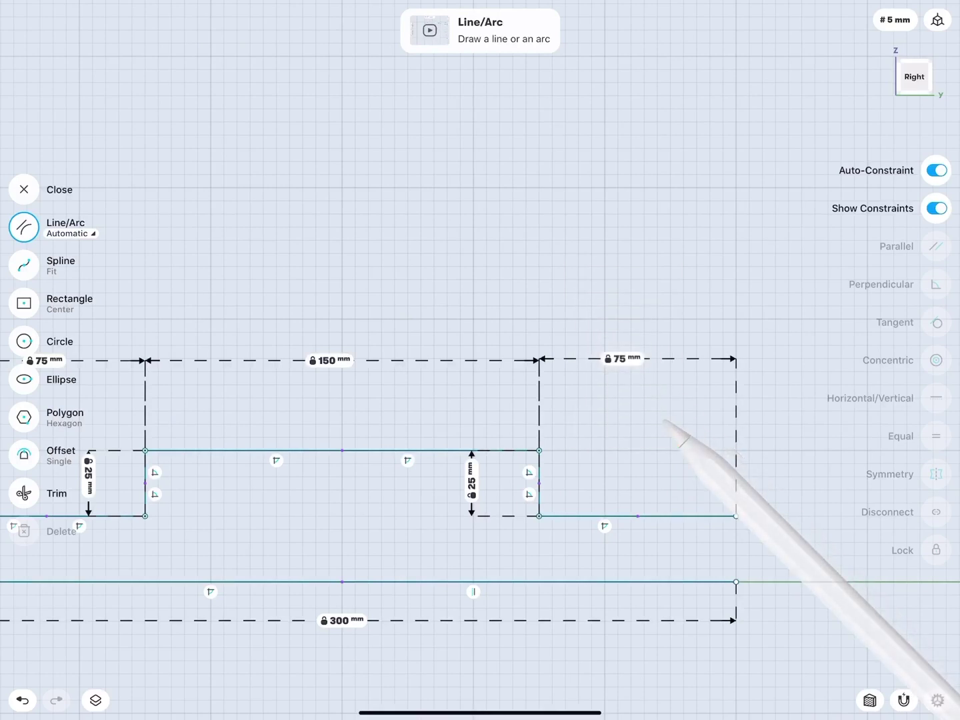
pyautogui.moveTo(736, 516); pyautogui.dragTo(735, 581)
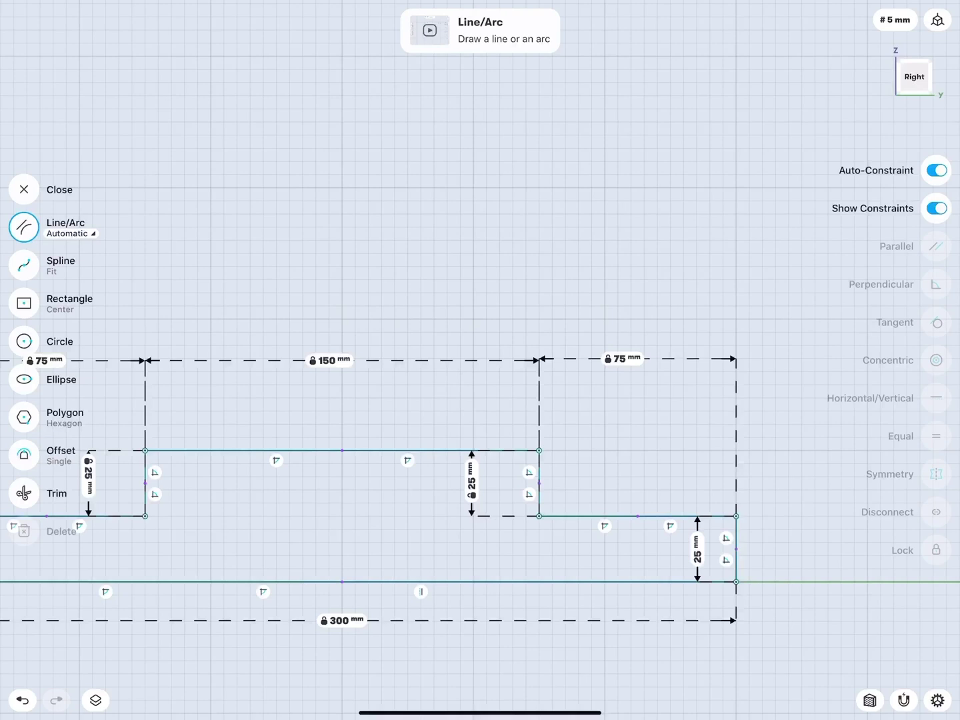
# Step: Finish the sketch and orbit the 3D view toward the motor's front
pyautogui.click(24, 189)
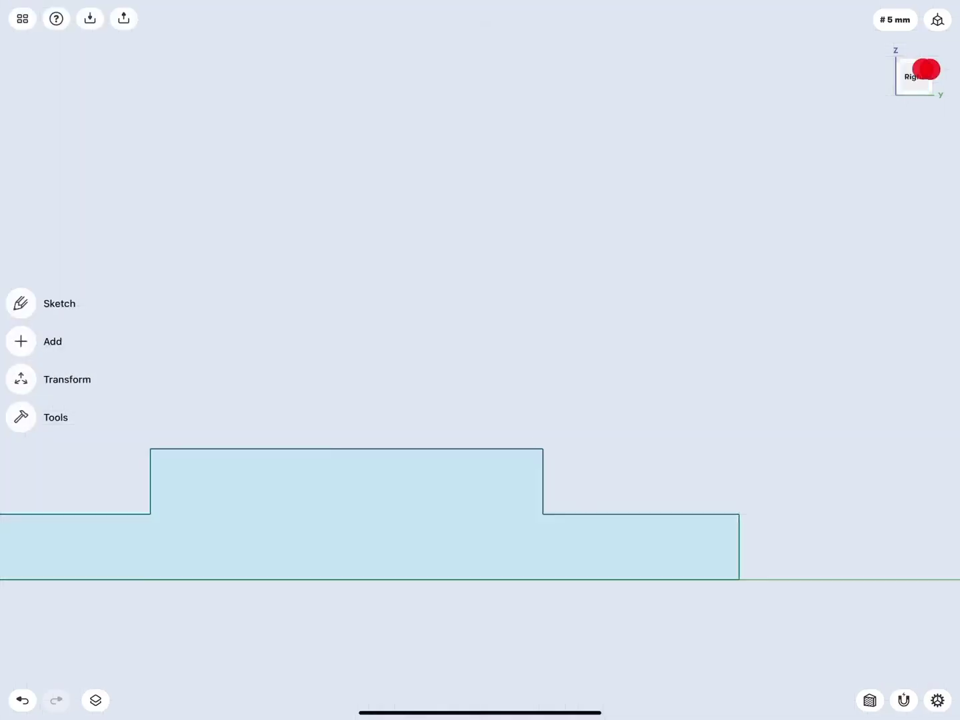
pyautogui.scroll(5, 467, 363)
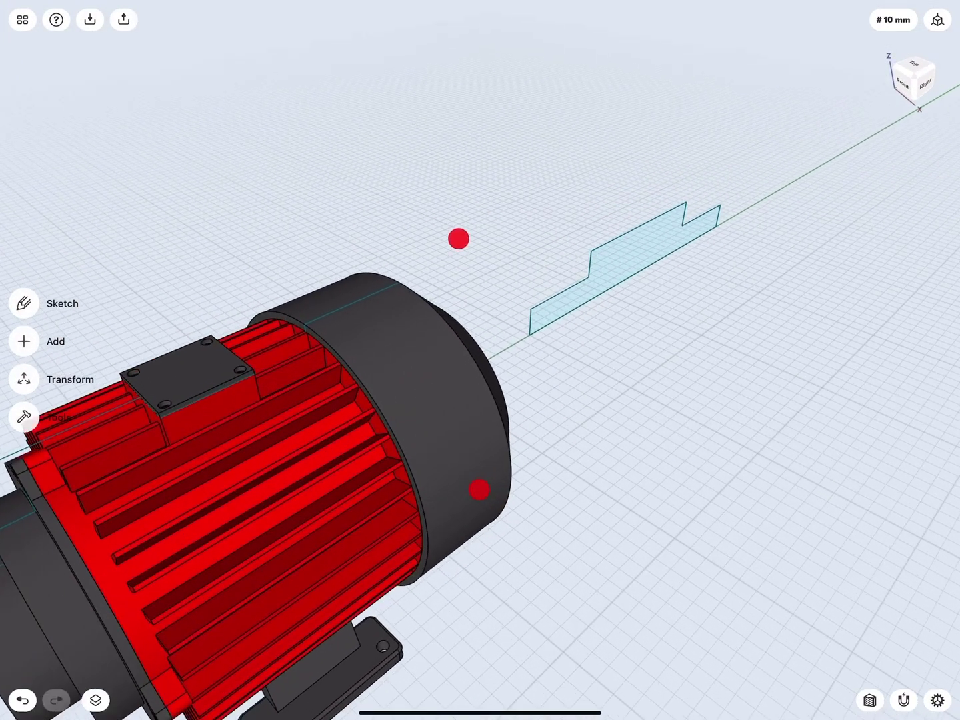
pyautogui.scroll(-4, 314, 426)
pyautogui.moveTo(392, 294); pyautogui.dragTo(214, 398, button='middle')
# Step: Revolve the stepped profile face 360° around its base edge into a solid shaft
pyautogui.scroll(3, 451, 417)
pyautogui.scroll(3, 451, 416)
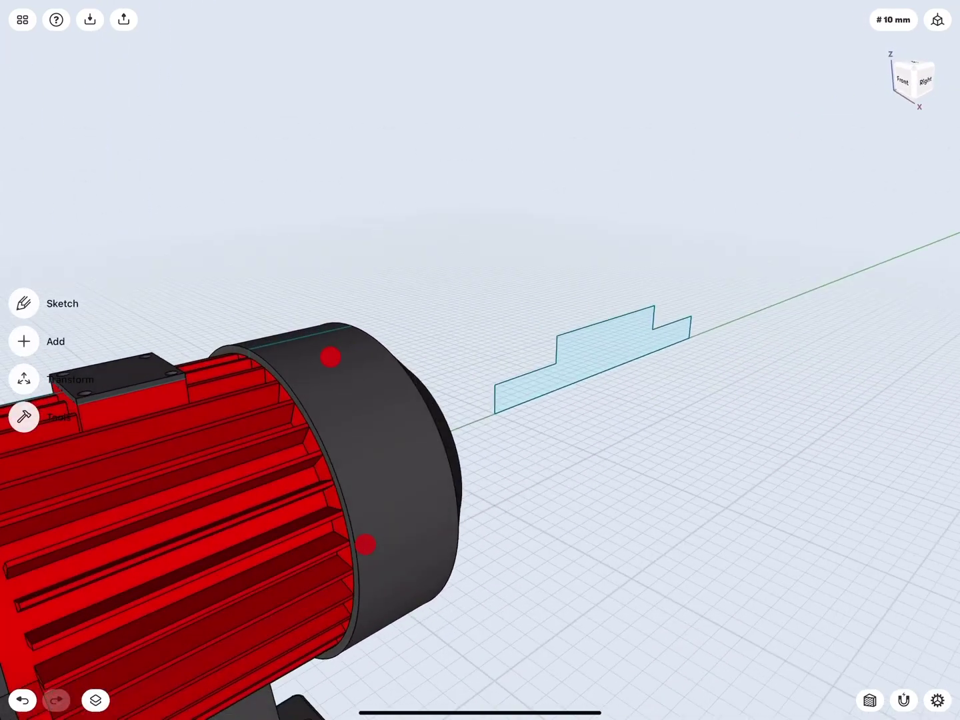
pyautogui.scroll(3, 475, 379)
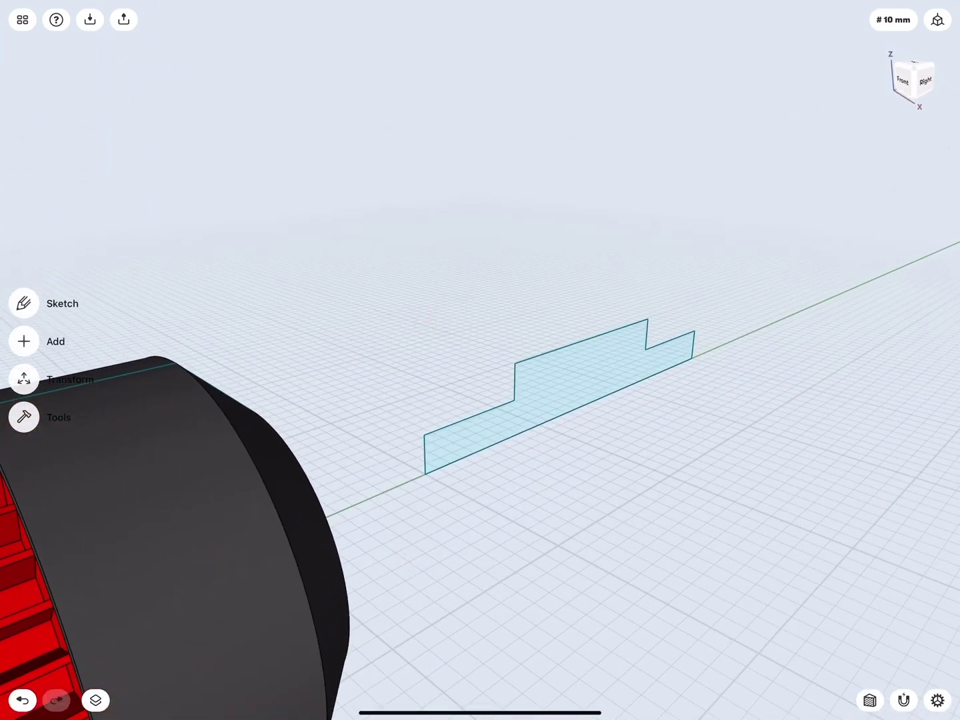
pyautogui.click(558, 373)
pyautogui.click(553, 417)
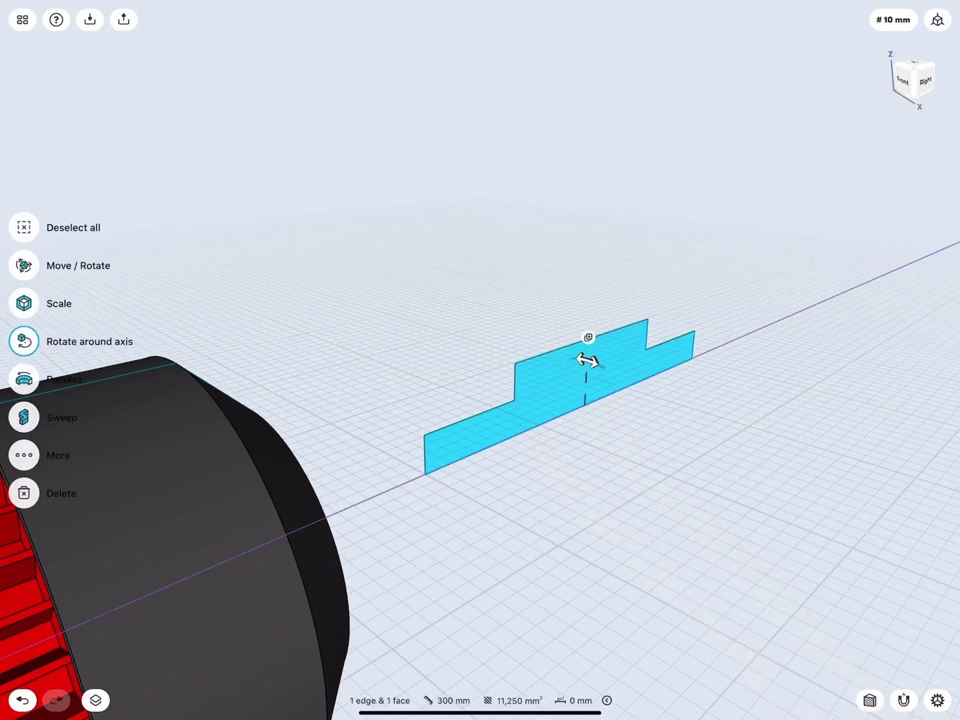
pyautogui.click(26, 380)
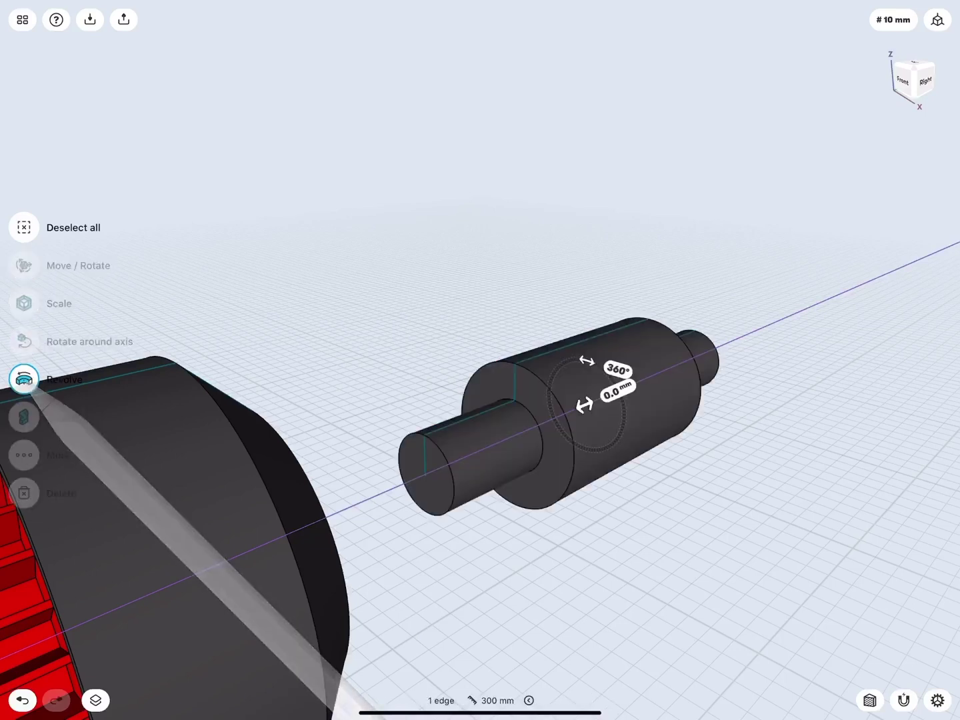
pyautogui.click(358, 366)
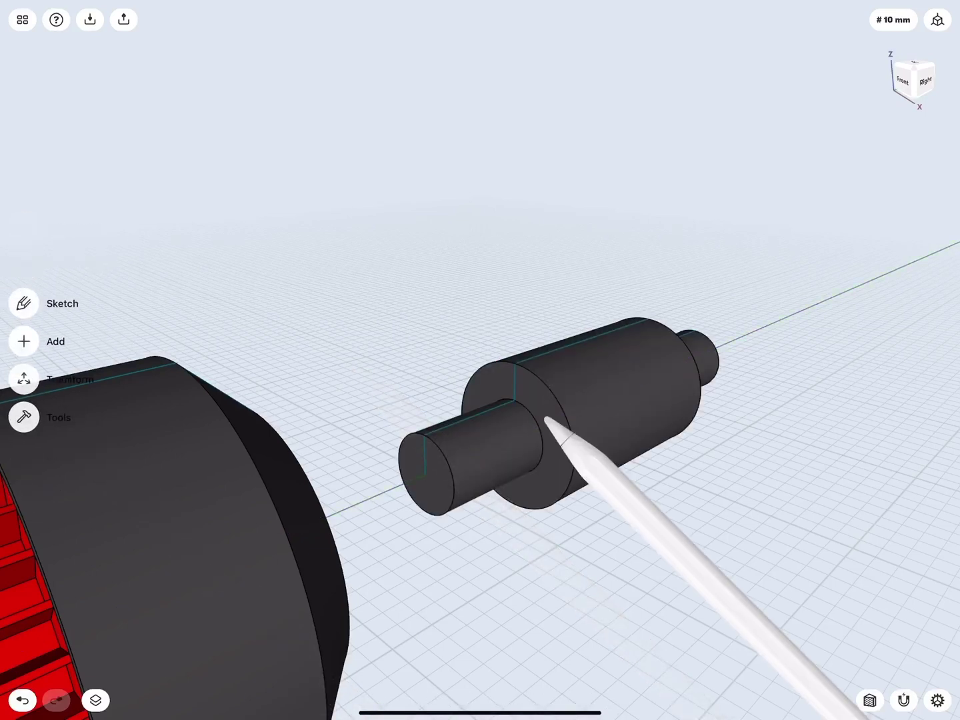
# Step: Recolour the shaft body light grey by lowering saturation and raising brightness
pyautogui.click(553, 421)
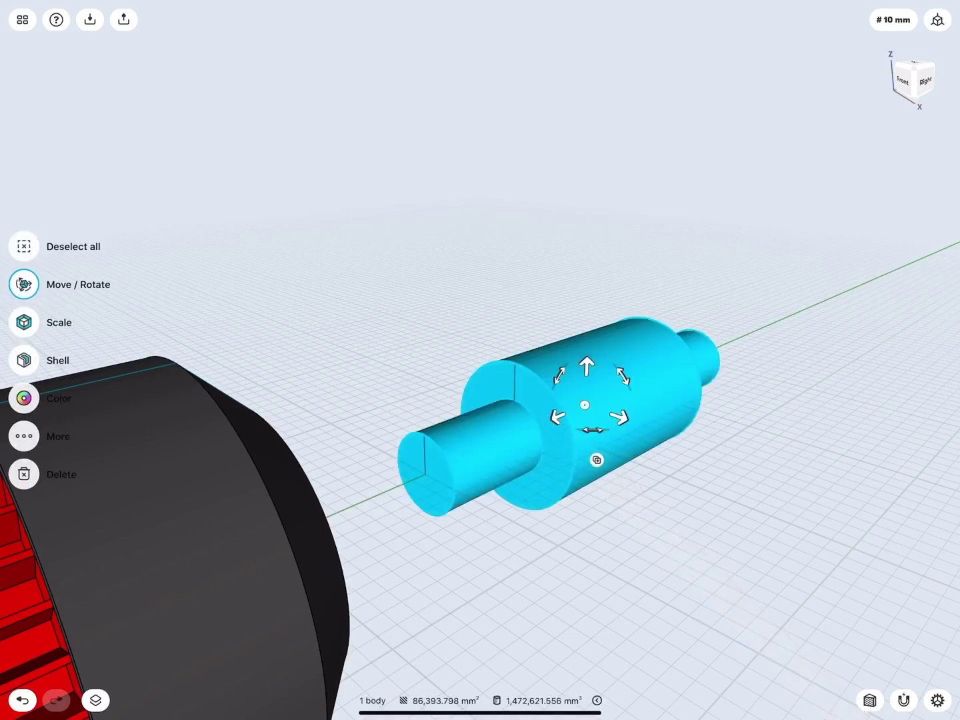
pyautogui.click(24, 398)
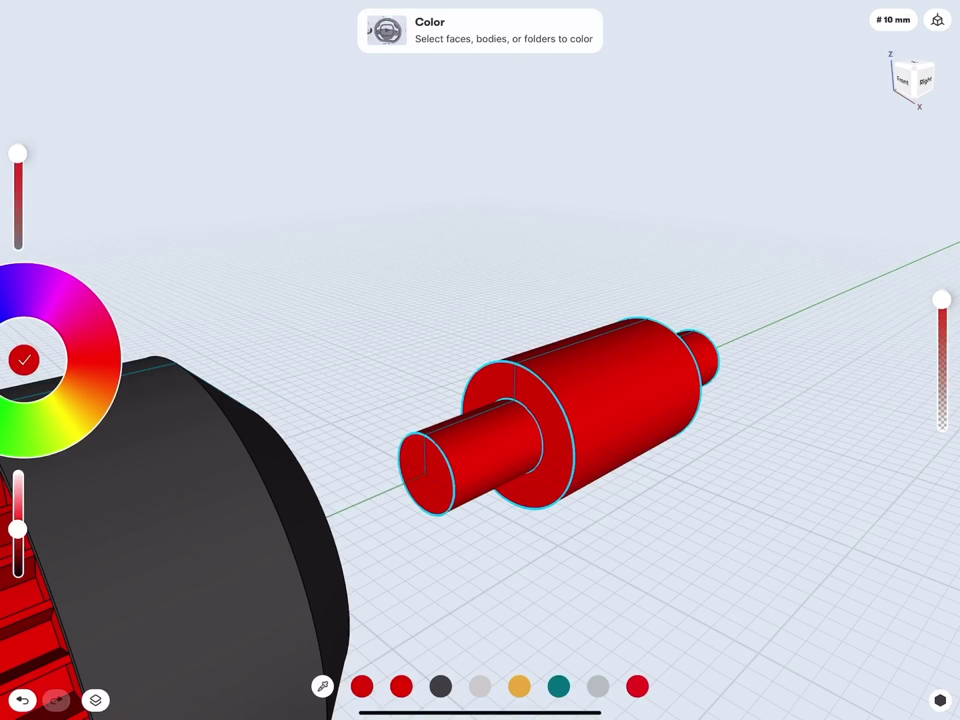
pyautogui.moveTo(18, 153); pyautogui.dragTo(18, 223)
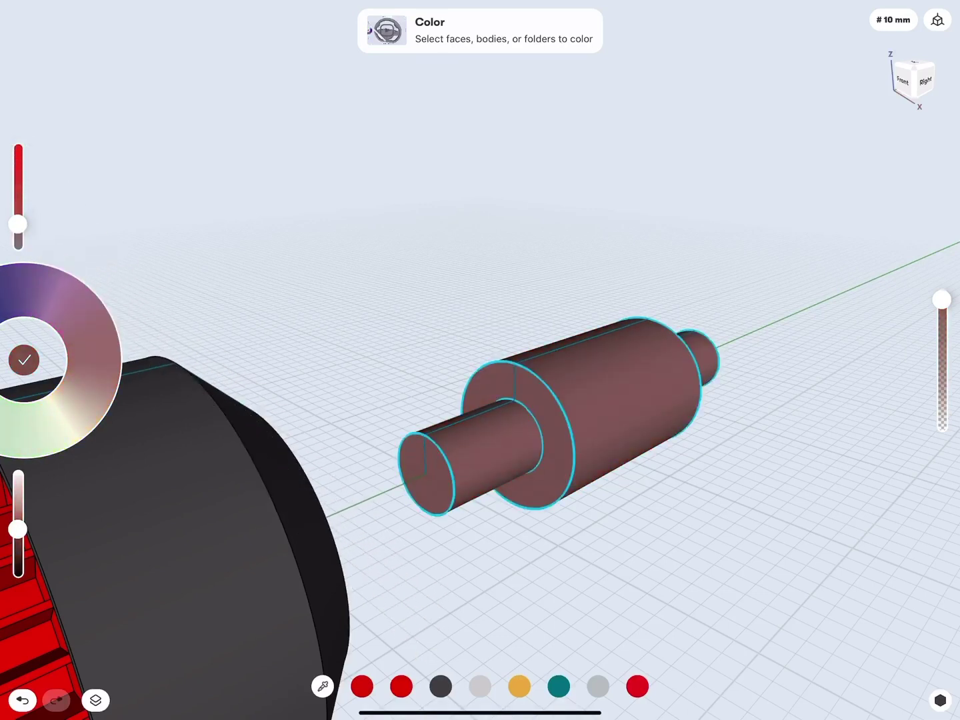
pyautogui.moveTo(18, 528); pyautogui.dragTo(18, 497)
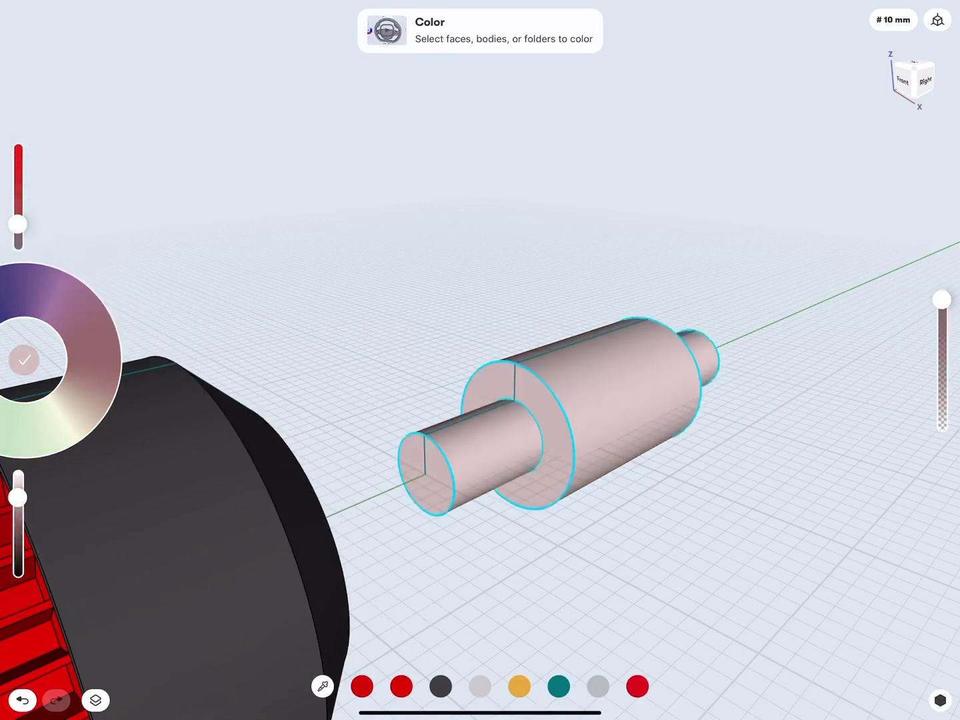
pyautogui.moveTo(18, 224); pyautogui.dragTo(18, 238)
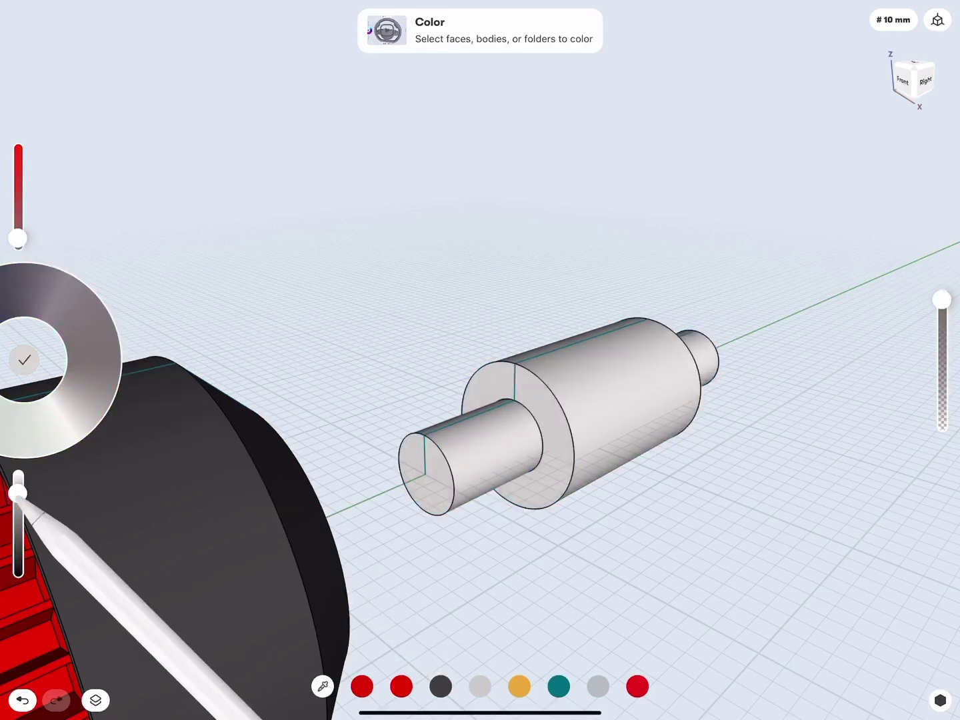
pyautogui.click(24, 360)
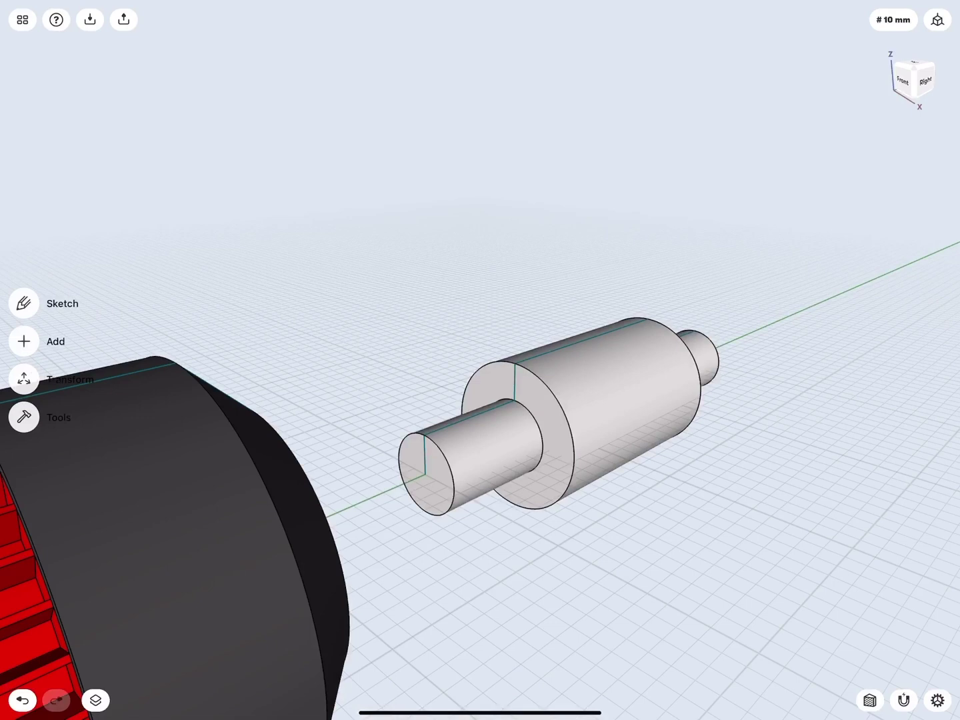
# Step: Switch to the Right view, turn on Section View, and orbit into the cut-open housing
pyautogui.scroll(2, 378, 460)
pyautogui.scroll(2, 353, 436)
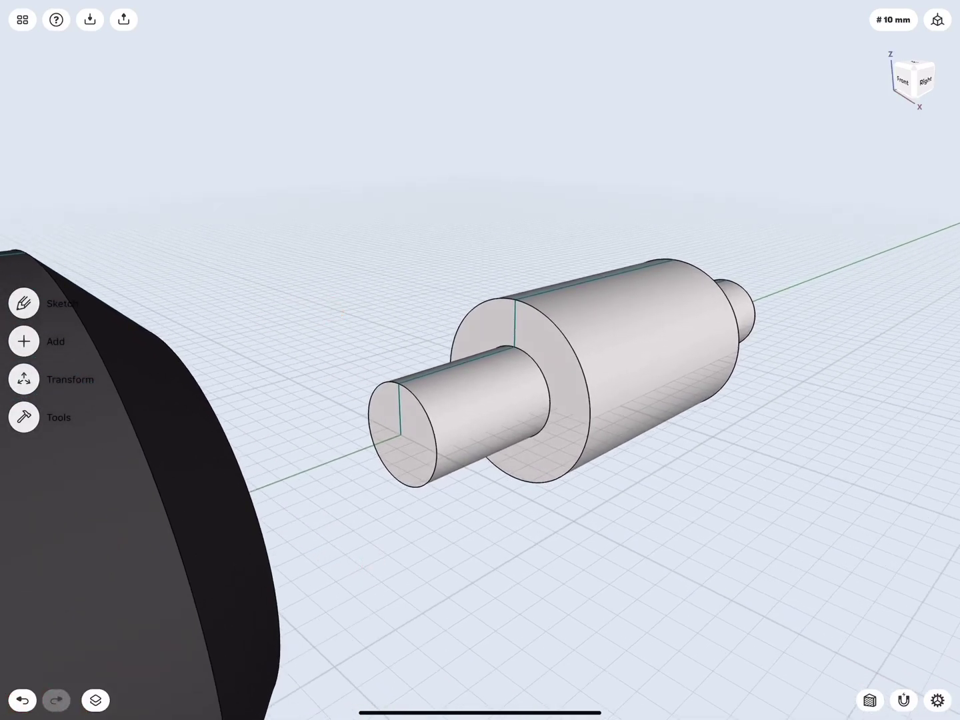
pyautogui.click(925, 79)
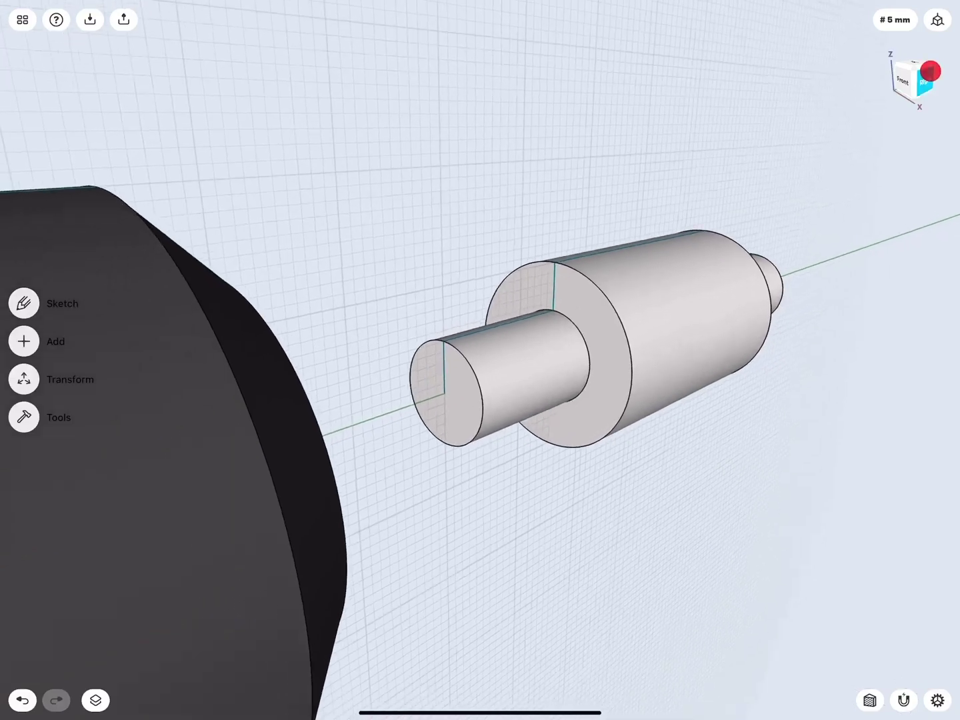
pyautogui.scroll(-2, 412, 423)
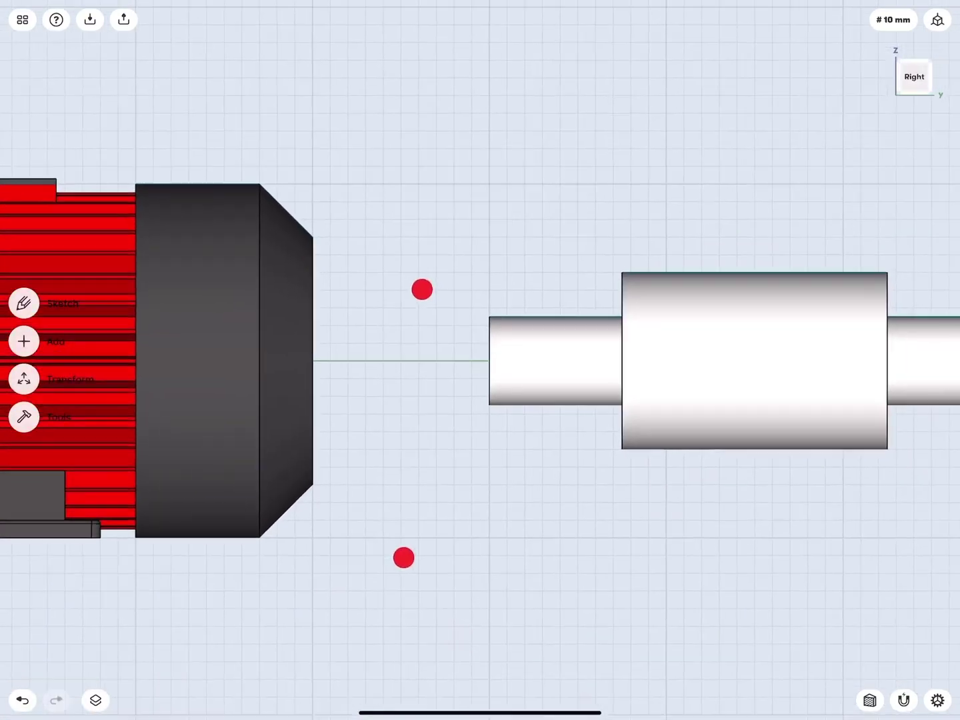
pyautogui.scroll(-2, 431, 433)
pyautogui.click(869, 699)
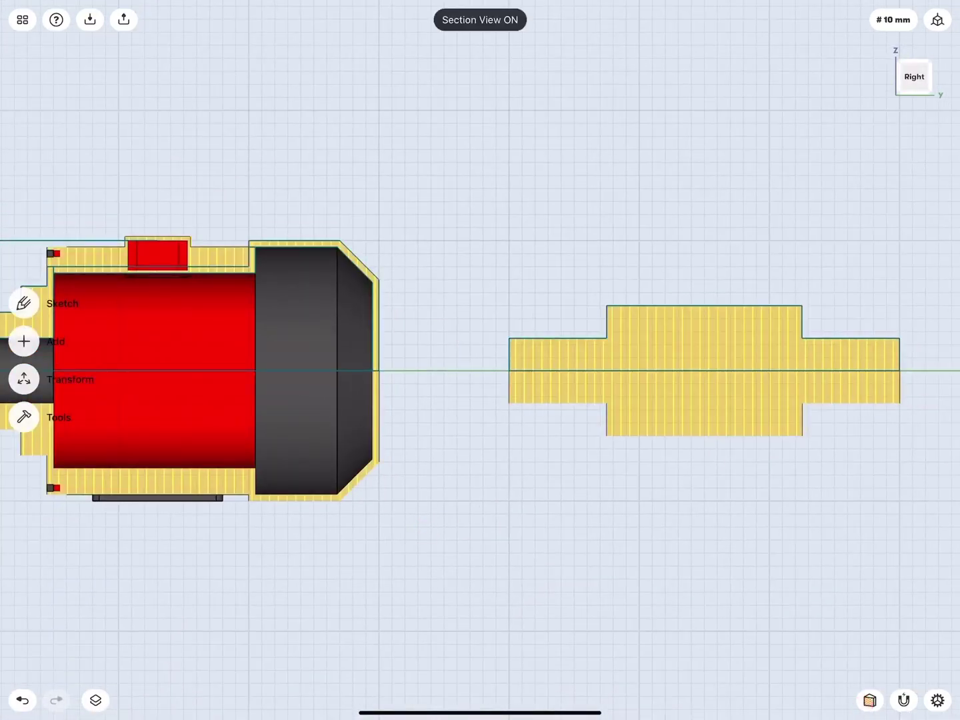
pyautogui.scroll(-2, 390, 400)
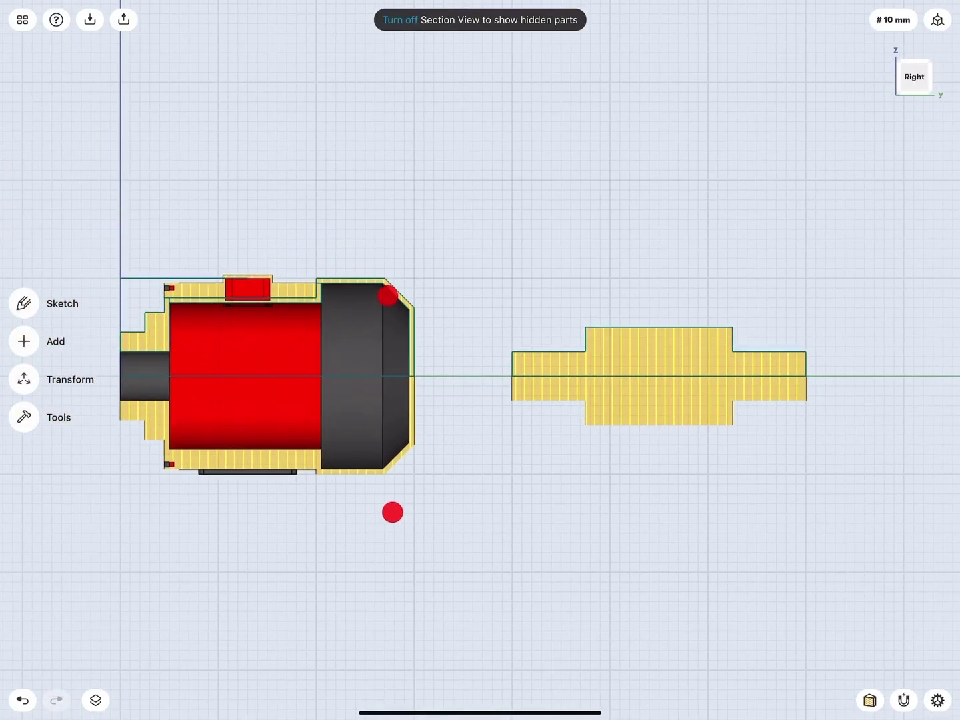
pyautogui.moveTo(388, 294); pyautogui.dragTo(439, 280, button='middle')
pyautogui.moveTo(287, 546); pyautogui.dragTo(306, 591, button='middle')
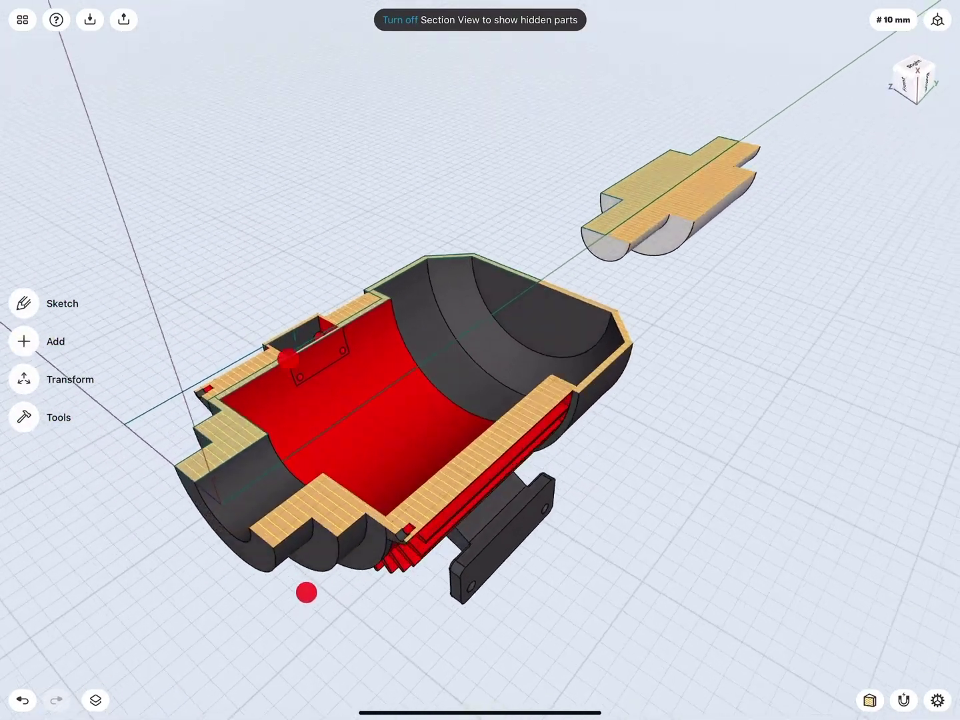
pyautogui.scroll(2, 325, 460)
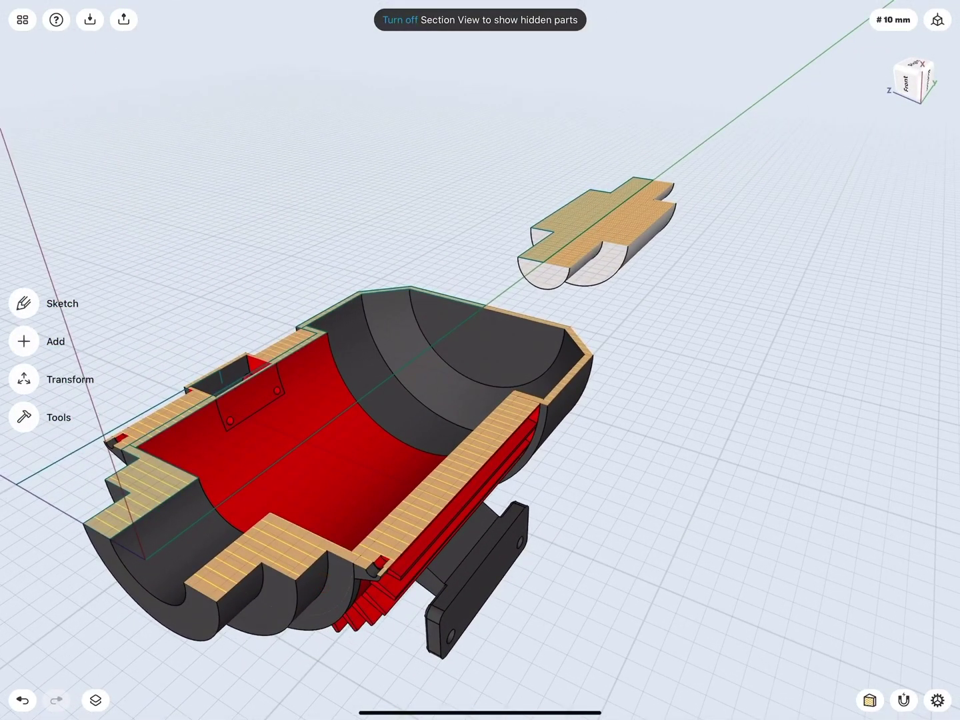
# Step: Select the stepped shaft and start a Translate move on it
pyautogui.click(610, 270)
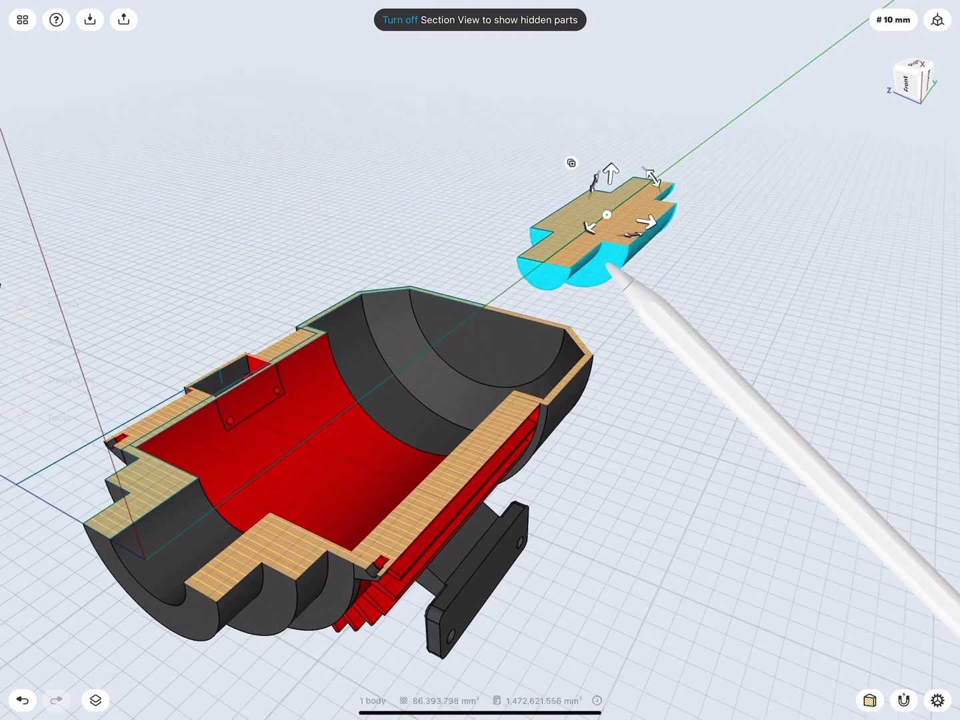
pyautogui.click(24, 436)
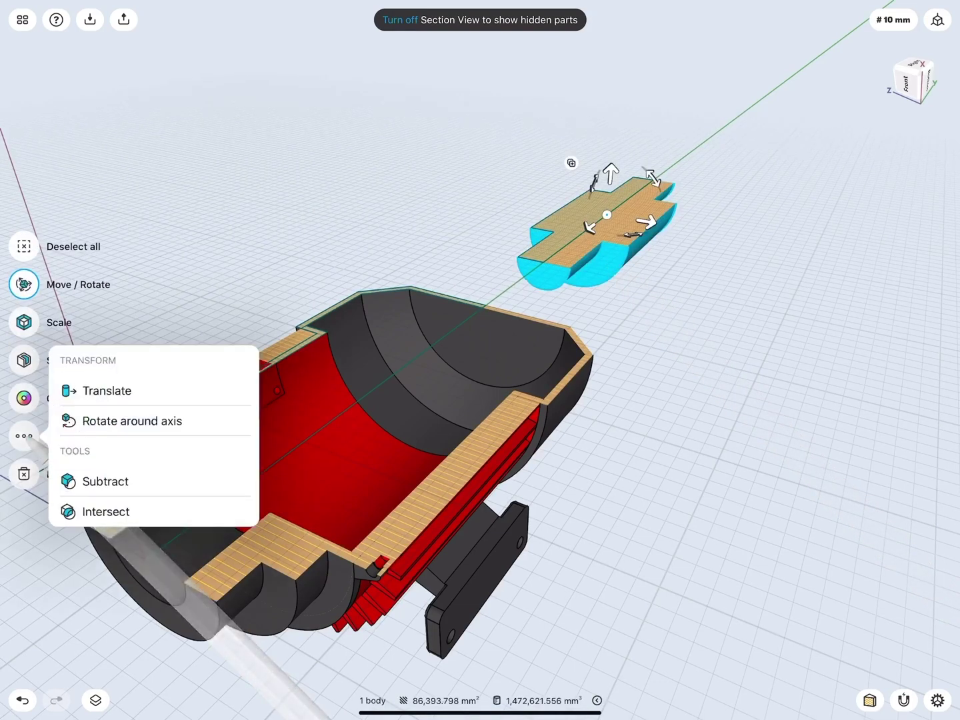
pyautogui.click(107, 391)
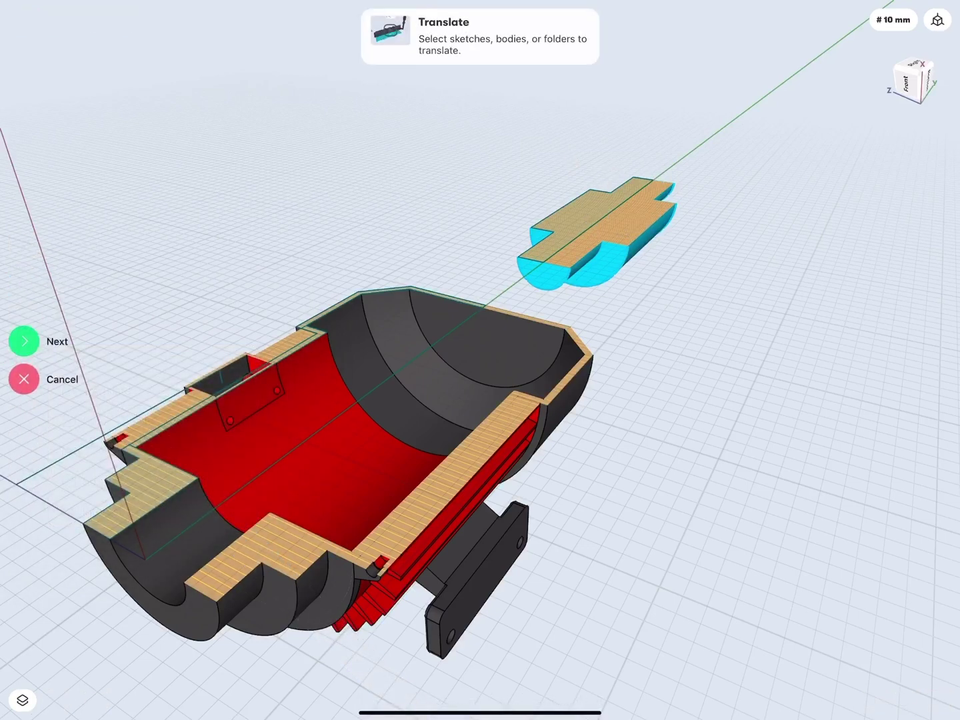
pyautogui.click(24, 341)
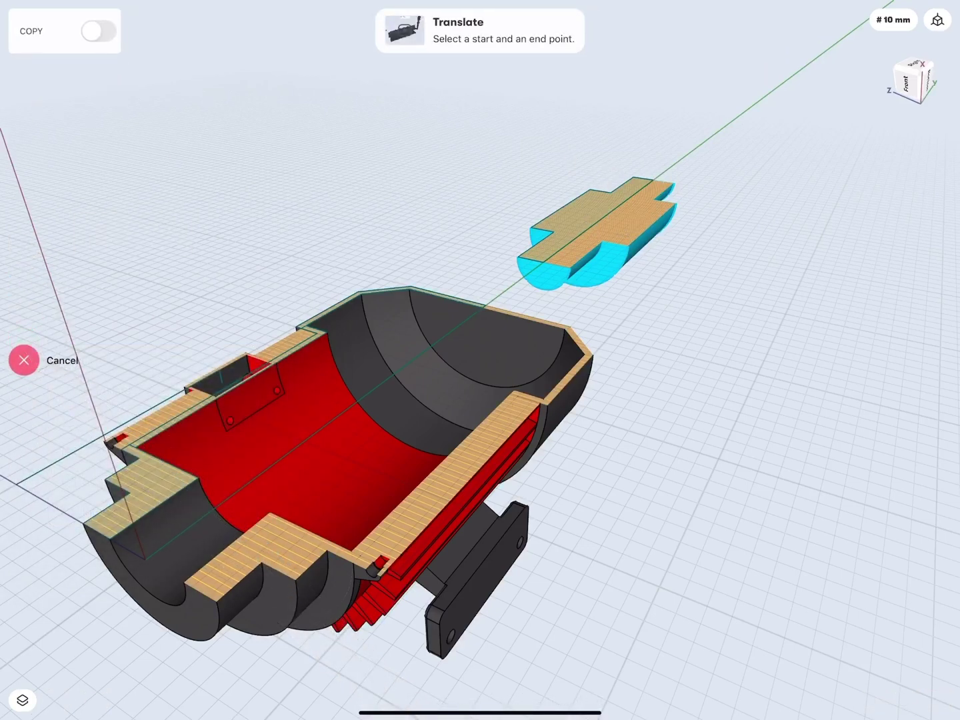
# Step: Move the shaft from its end's arc centre to the housing bore's arc centre
pyautogui.moveTo(595, 253)
pyautogui.mouseDown()
pyautogui.moveTo(203, 498)
pyautogui.moveTo(207, 489)
pyautogui.mouseUp()
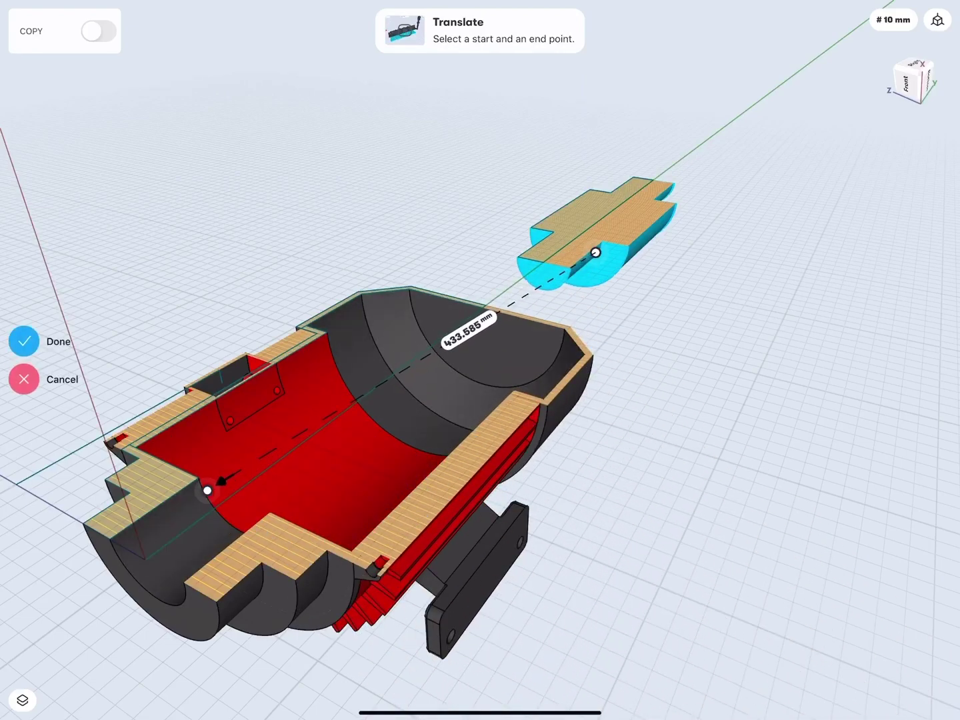
pyautogui.moveTo(494, 359)
pyautogui.mouseDown(button='middle')
pyautogui.moveTo(507, 330)
pyautogui.moveTo(385, 368)
pyautogui.moveTo(688, 307)
pyautogui.moveTo(501, 317)
pyautogui.mouseUp(button='middle')
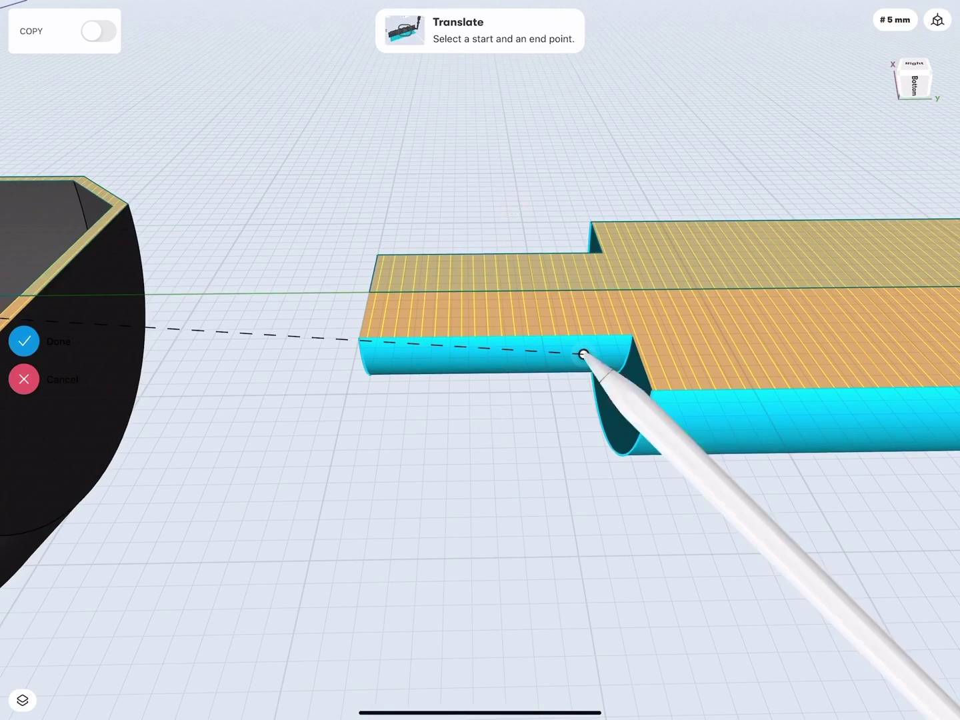
pyautogui.moveTo(584, 353); pyautogui.dragTo(619, 378)
pyautogui.moveTo(579, 440)
pyautogui.mouseDown()
pyautogui.moveTo(514, 528)
pyautogui.moveTo(464, 546)
pyautogui.moveTo(393, 491)
pyautogui.mouseUp()
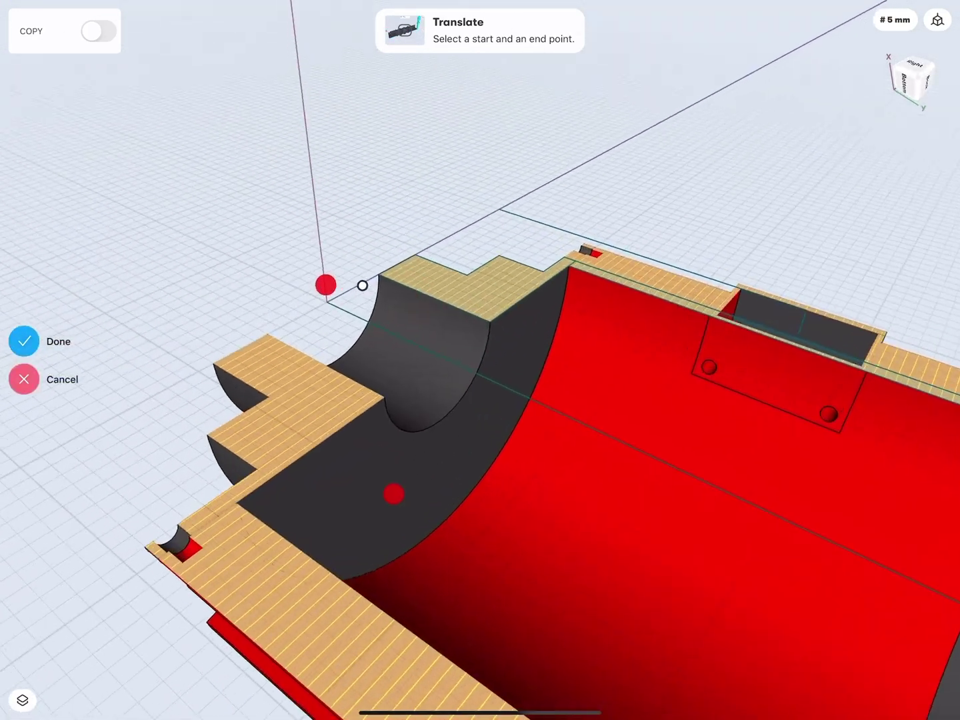
pyautogui.click(408, 443)
pyautogui.scroll(-10, 347, 393)
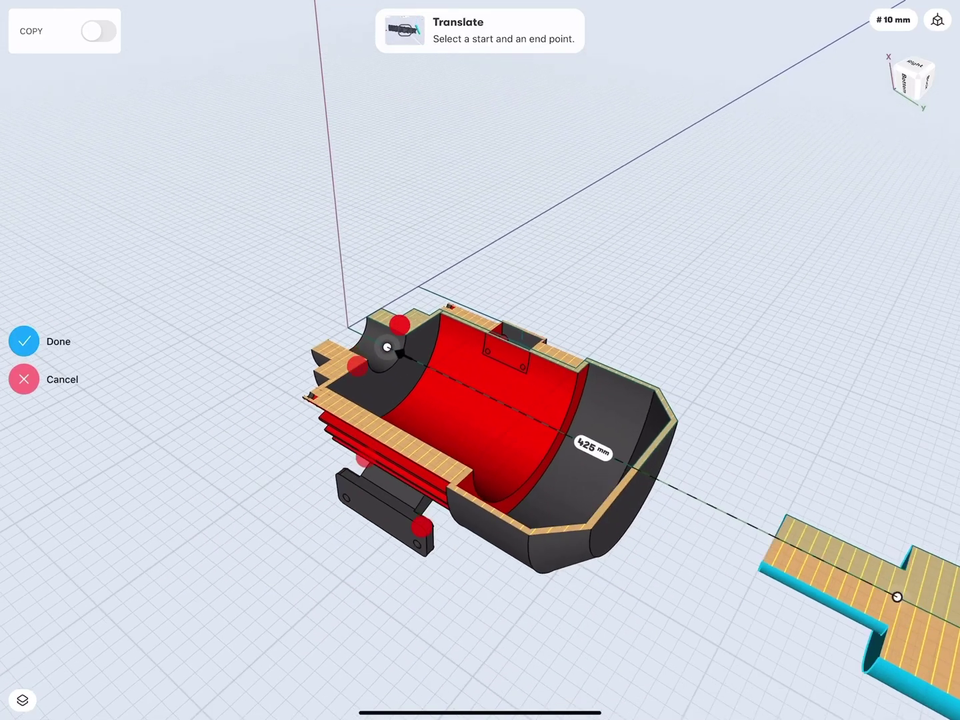
pyautogui.moveTo(405, 313); pyautogui.dragTo(411, 563)
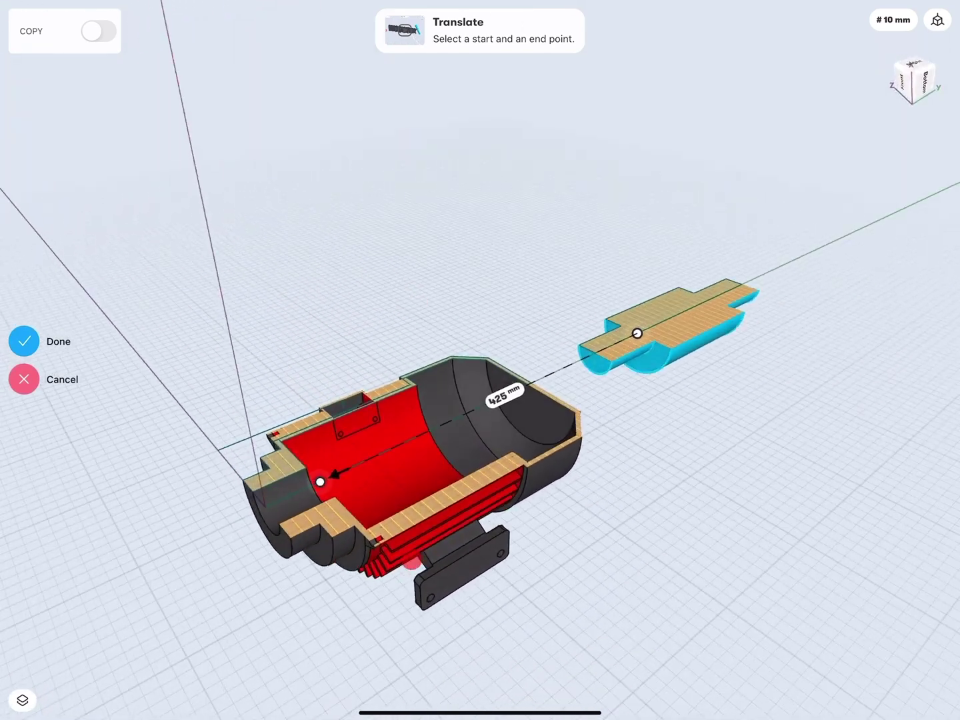
pyautogui.click(24, 341)
# Step: Turn off Section View, hide the Sketches folder, and zoom to fit the motor
pyautogui.click(869, 700)
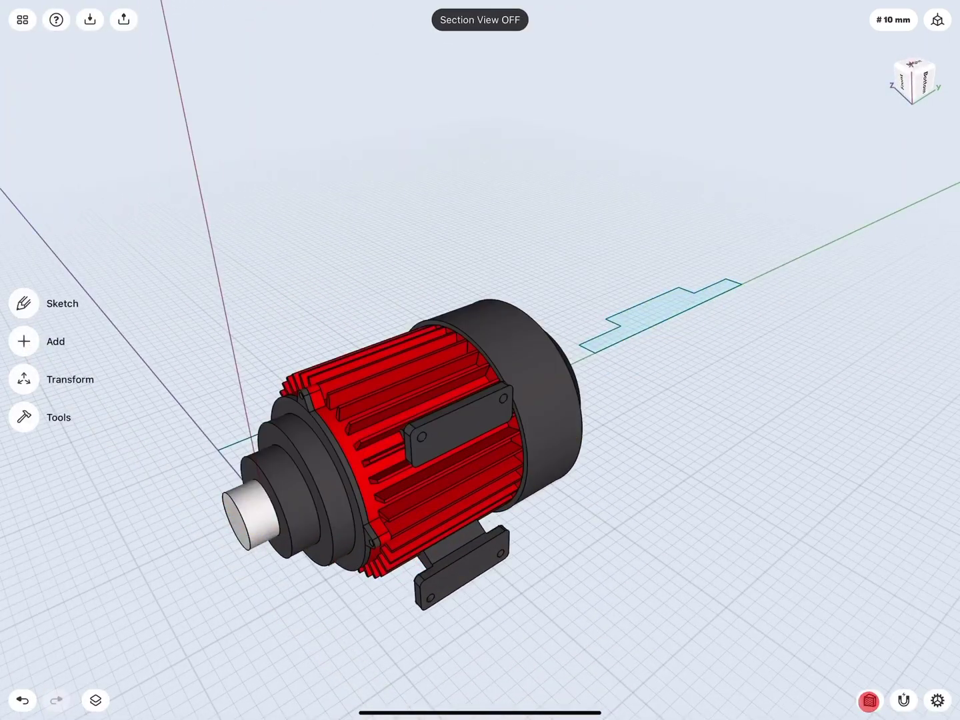
pyautogui.moveTo(414, 426); pyautogui.dragTo(445, 544)
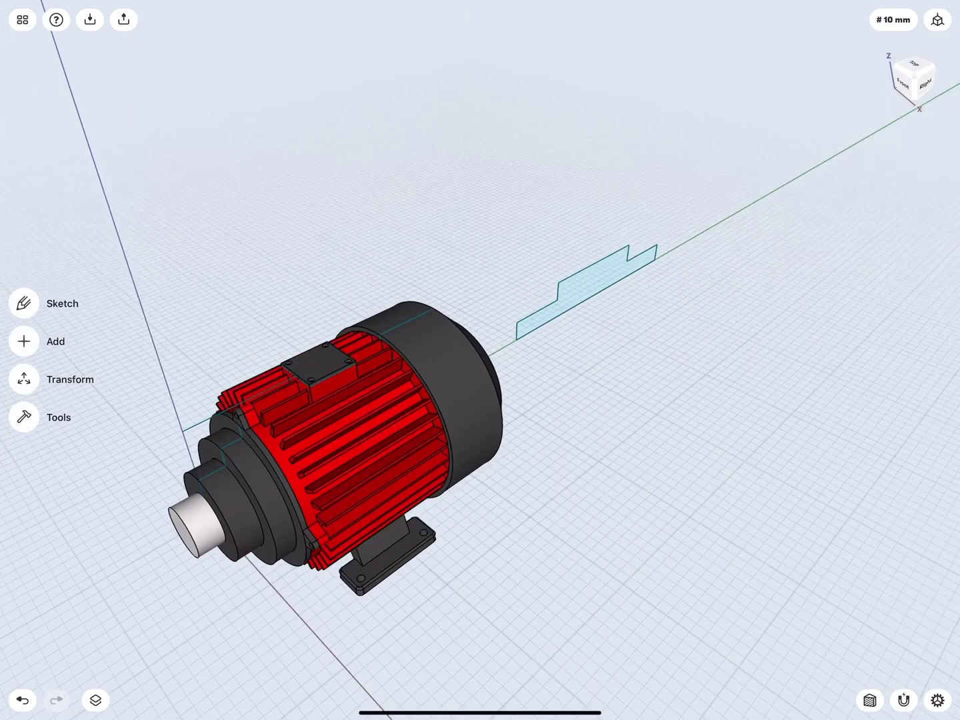
pyautogui.click(95, 700)
pyautogui.click(38, 239)
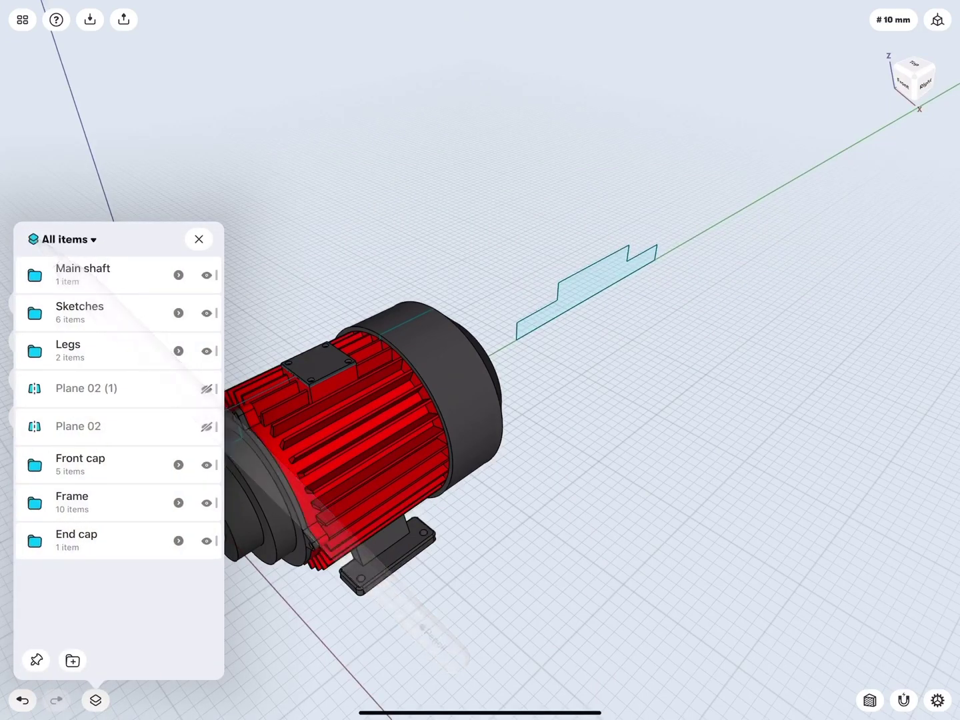
pyautogui.click(207, 313)
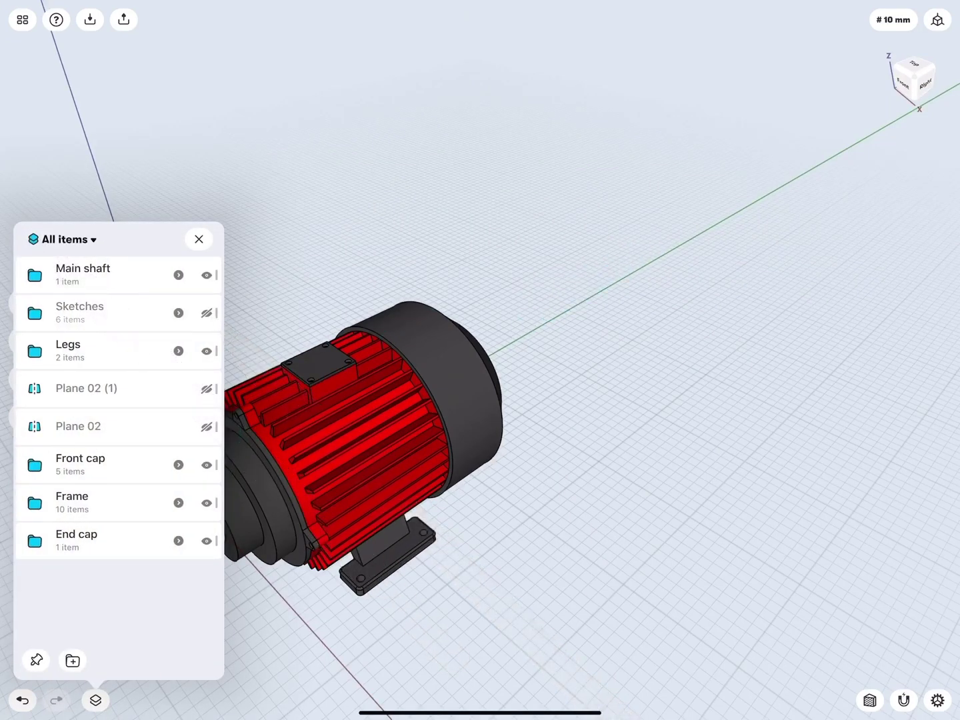
pyautogui.click(198, 239)
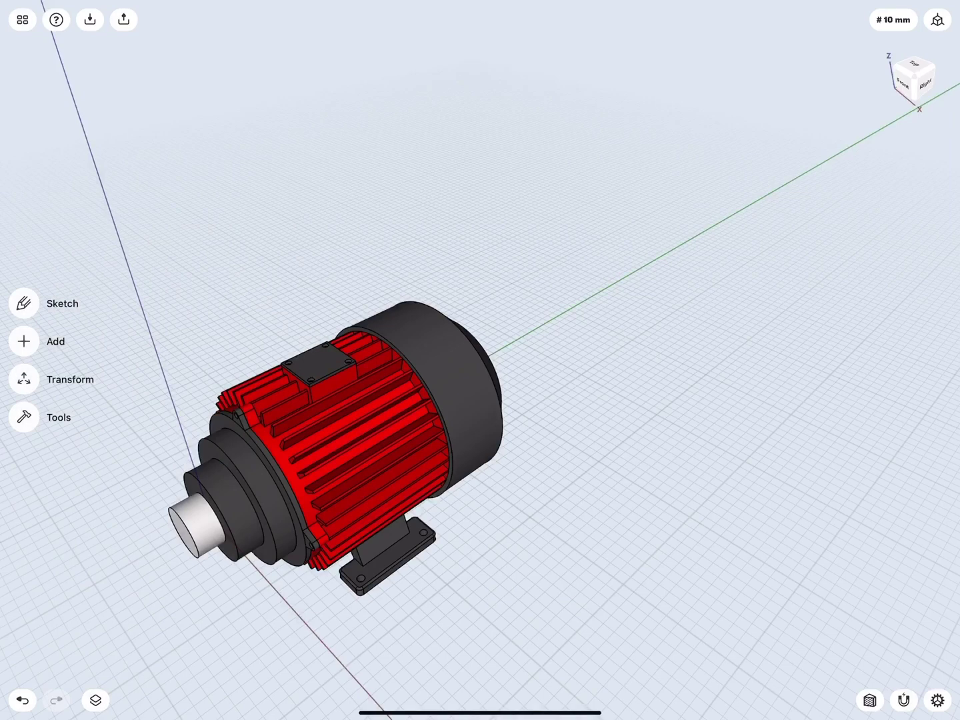
pyautogui.click(914, 75)
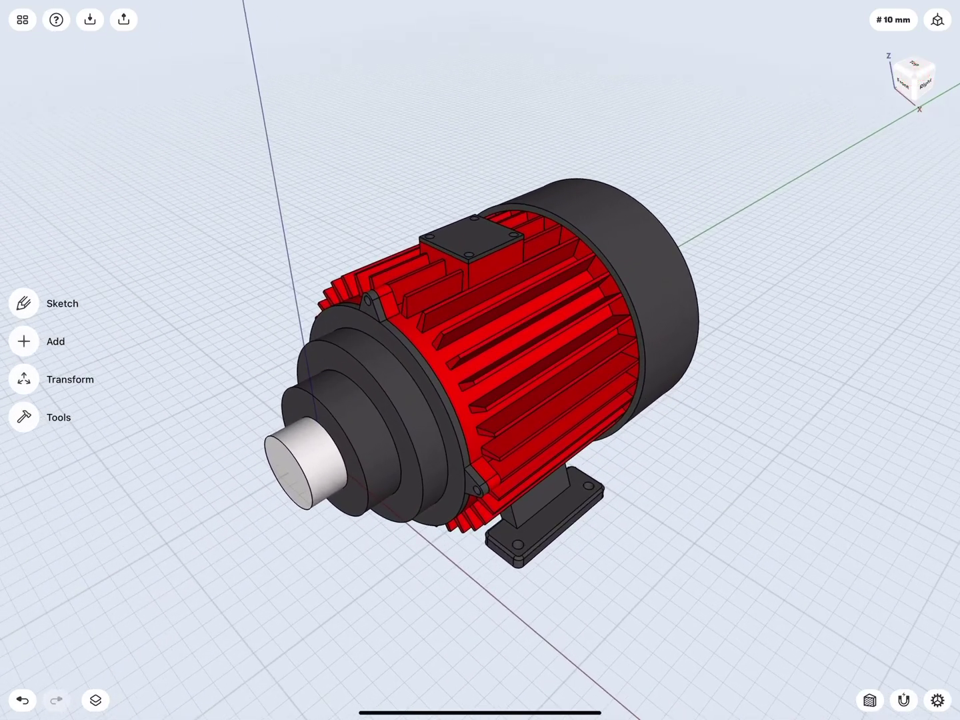